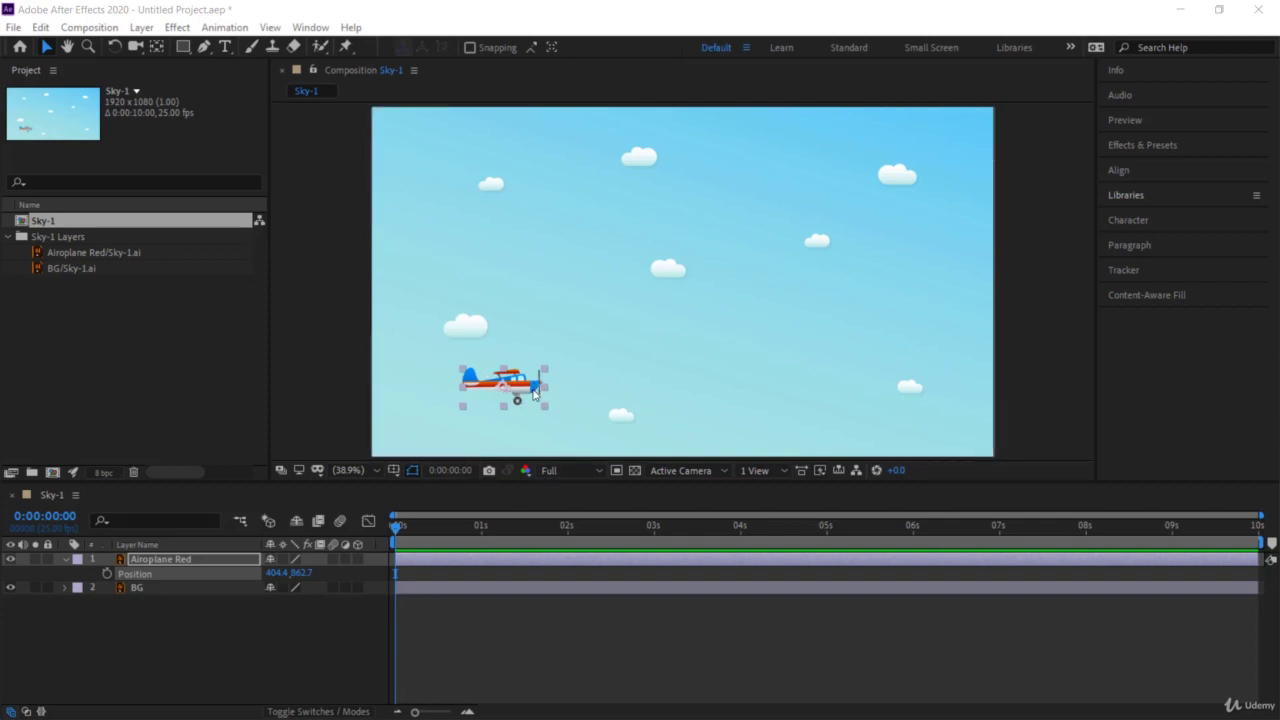
Move the Airoplane Red plane just off the left edge, to position -163.9, 885.8.
{"action": "left_click", "coordinate": [177, 561]}
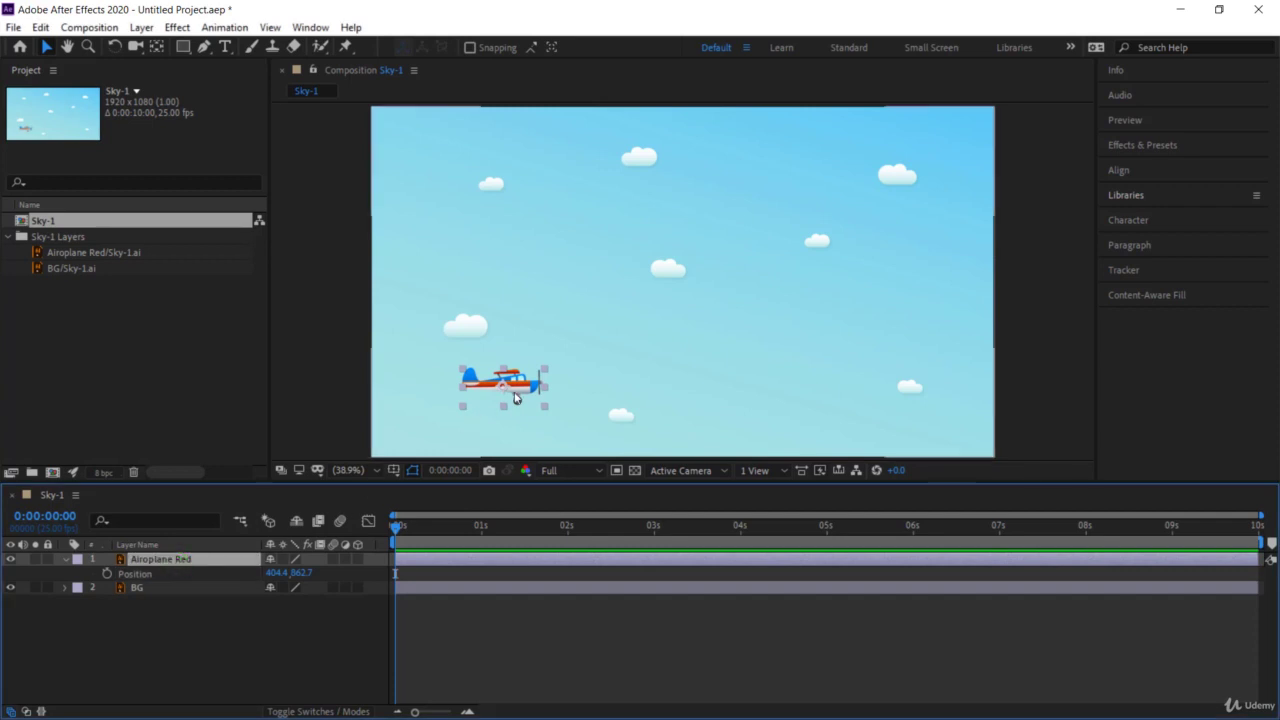
{"action": "left_click", "coordinate": [510, 384]}
{"action": "left_click_drag", "start_coordinate": [533, 372], "coordinate": [325, 396]}
{"action": "key", "text": "Return"}
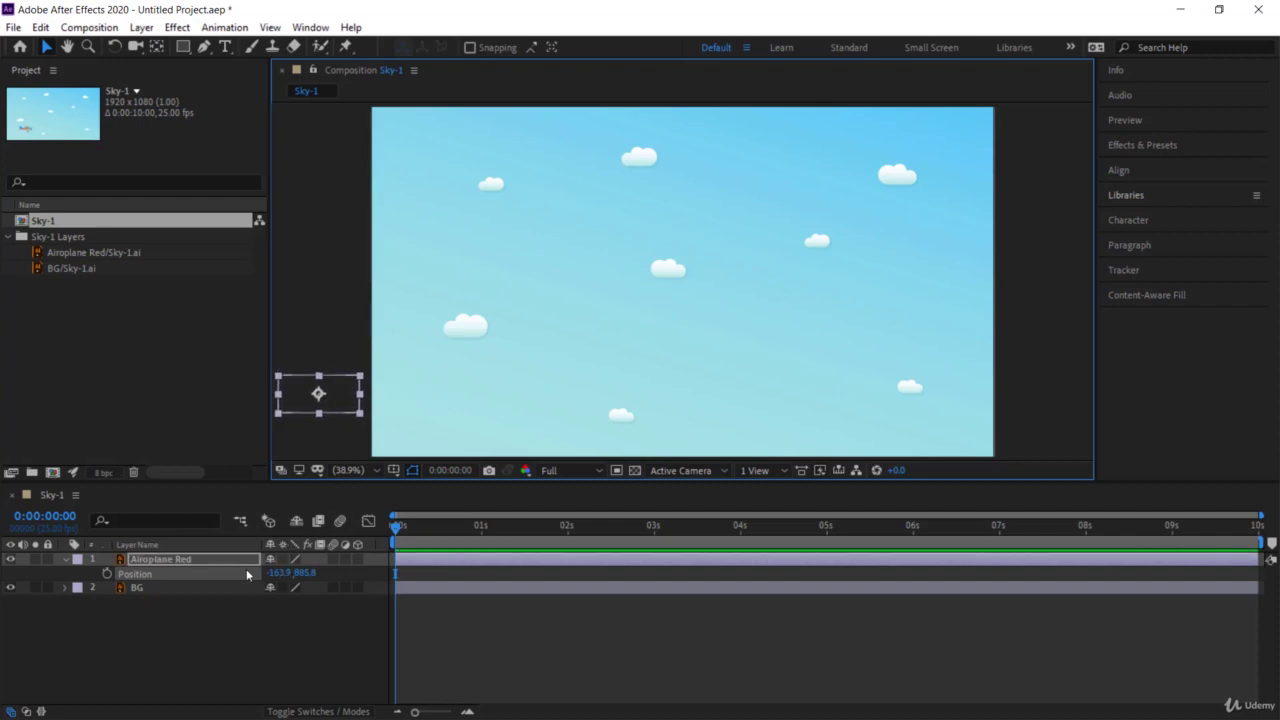
Start Position keyframing at 0 s and fly the plane to the right side at 1 second.
{"action": "left_click", "coordinate": [108, 575]}
{"action": "left_click_drag", "start_coordinate": [396, 528], "coordinate": [420, 528]}
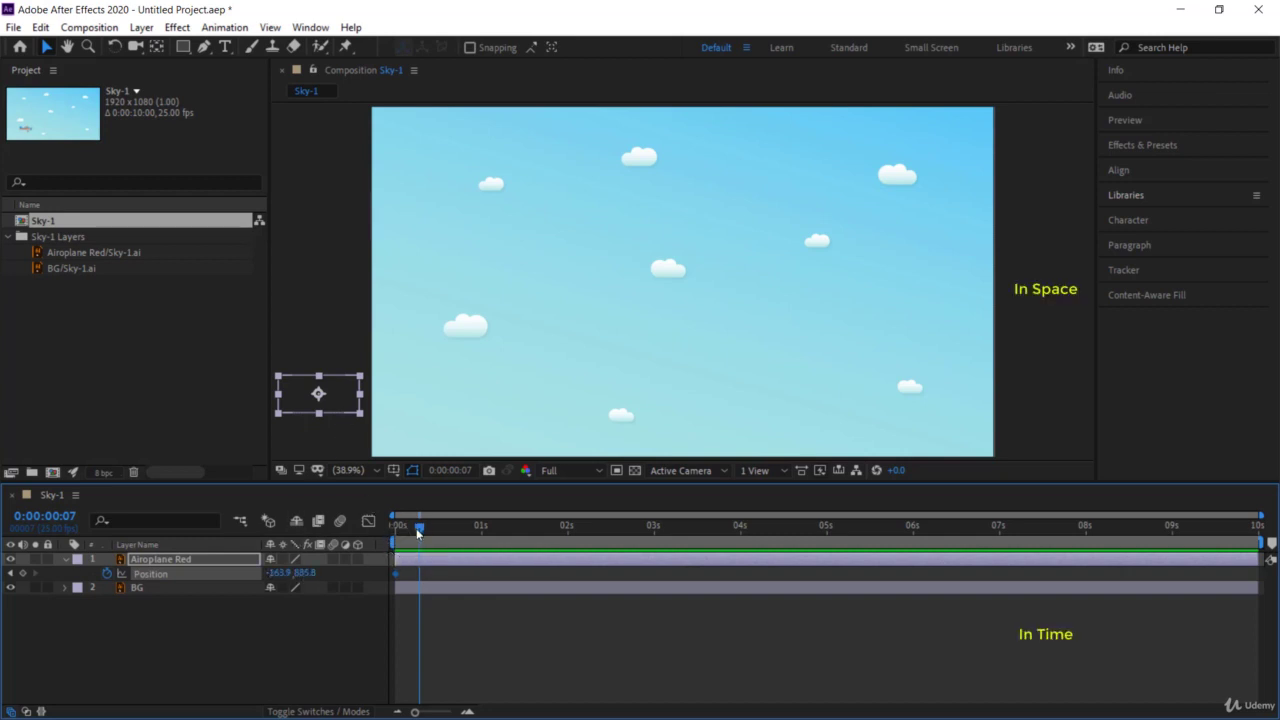
{"action": "left_click_drag", "start_coordinate": [418, 533], "coordinate": [1065, 545]}
{"action": "left_click_drag", "start_coordinate": [416, 567], "coordinate": [481, 566]}
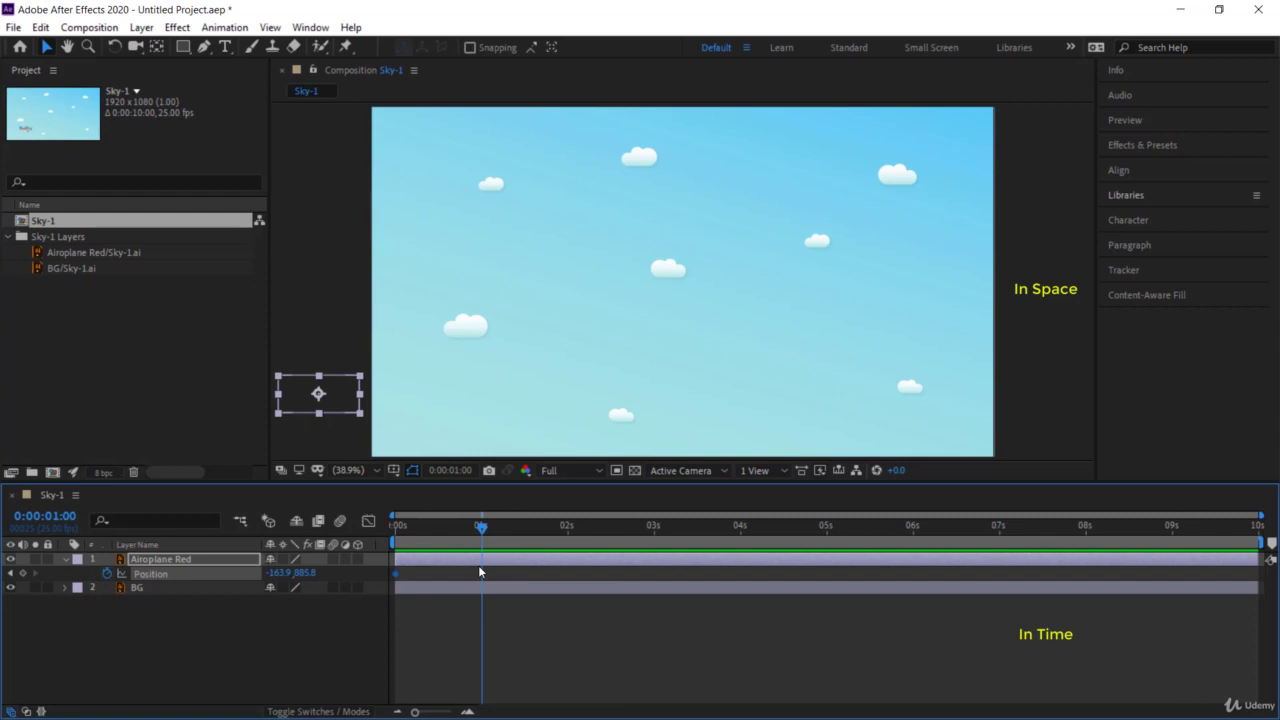
{"action": "left_click", "coordinate": [341, 400]}
{"action": "left_click_drag", "start_coordinate": [368, 404], "coordinate": [840, 398]}
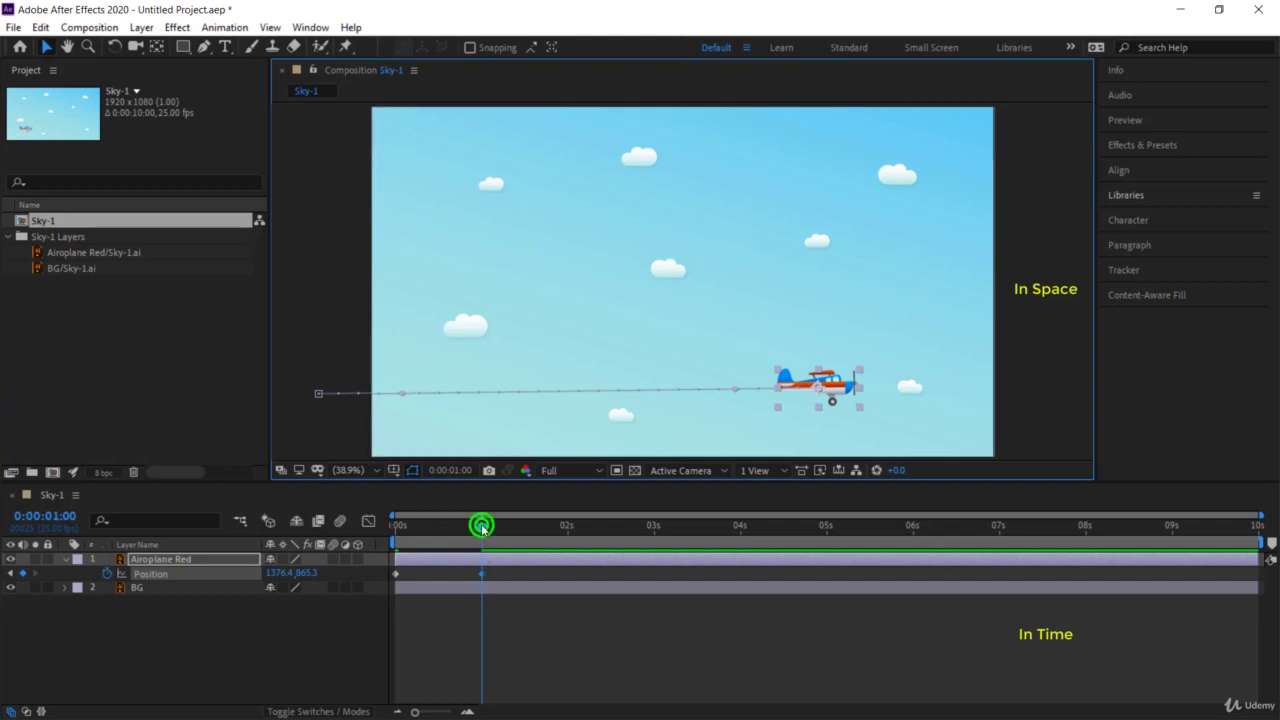
Key the plane at the sky's top at 2 s, loop's left at 3 s, lower right (1625.8, 901.3) at 4 s.
{"action": "left_click_drag", "start_coordinate": [481, 527], "coordinate": [570, 555]}
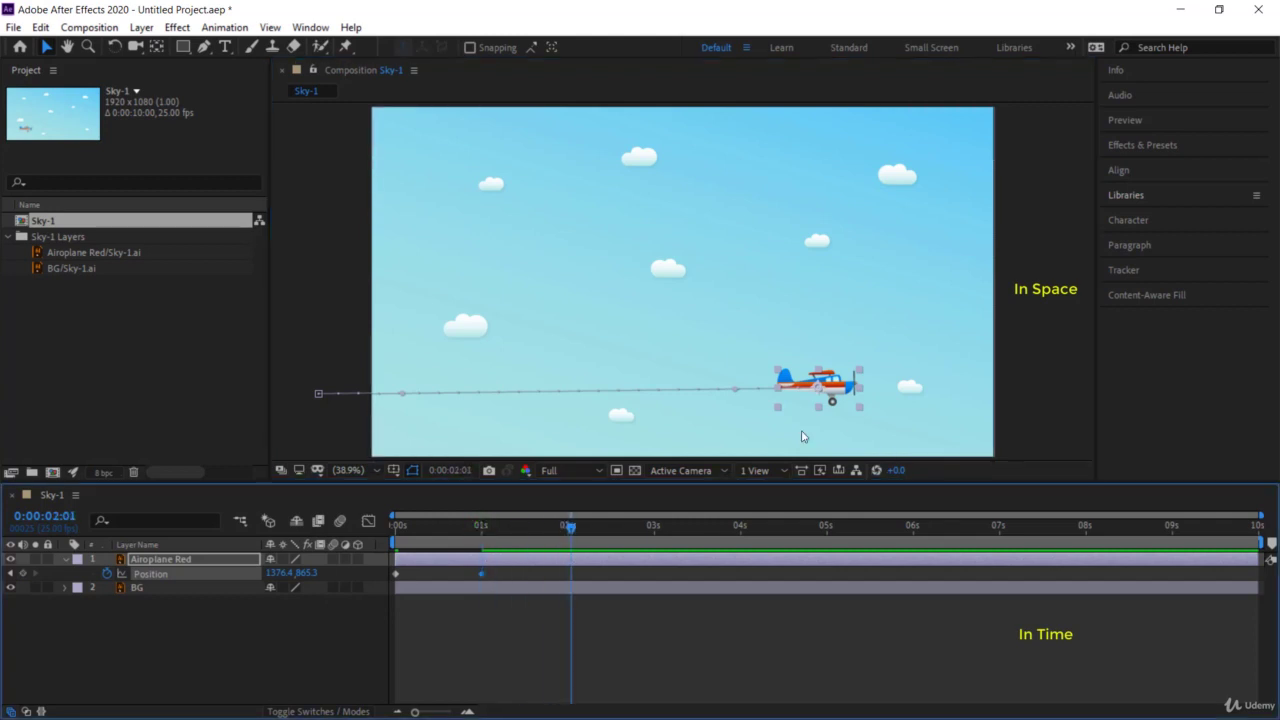
{"action": "left_click_drag", "start_coordinate": [831, 395], "coordinate": [719, 170]}
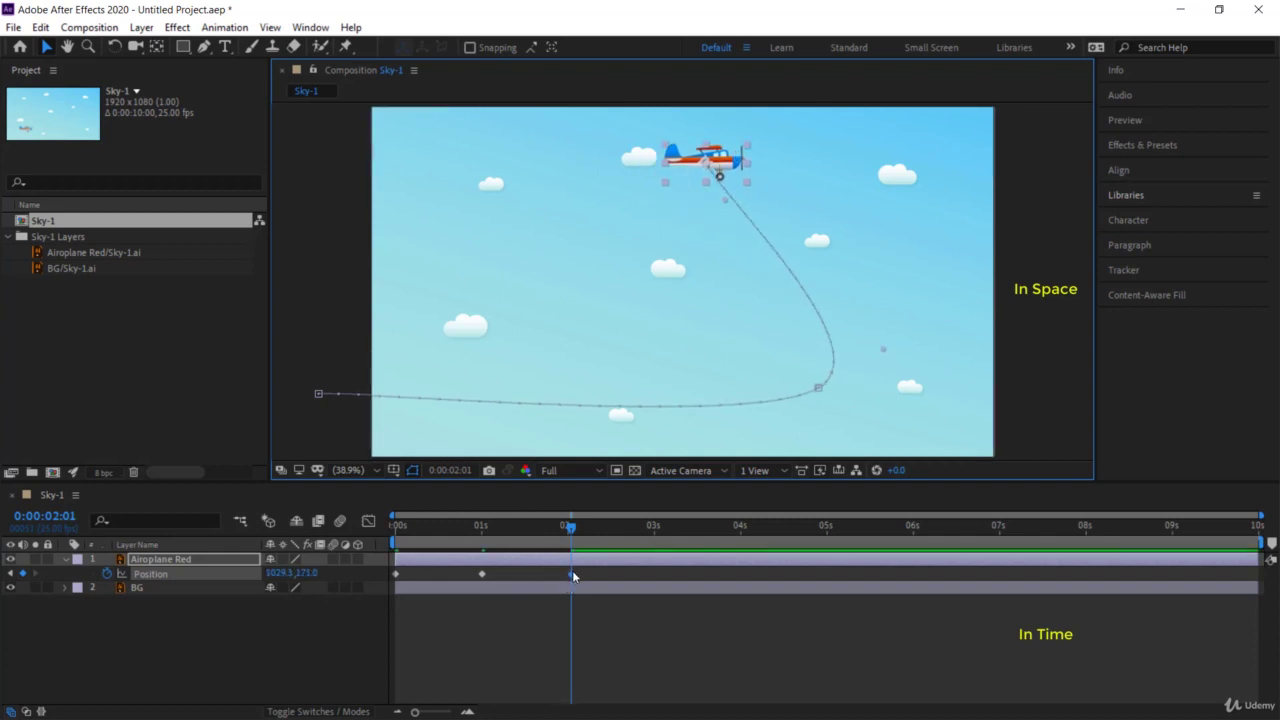
{"action": "left_click_drag", "start_coordinate": [572, 575], "coordinate": [567, 577]}
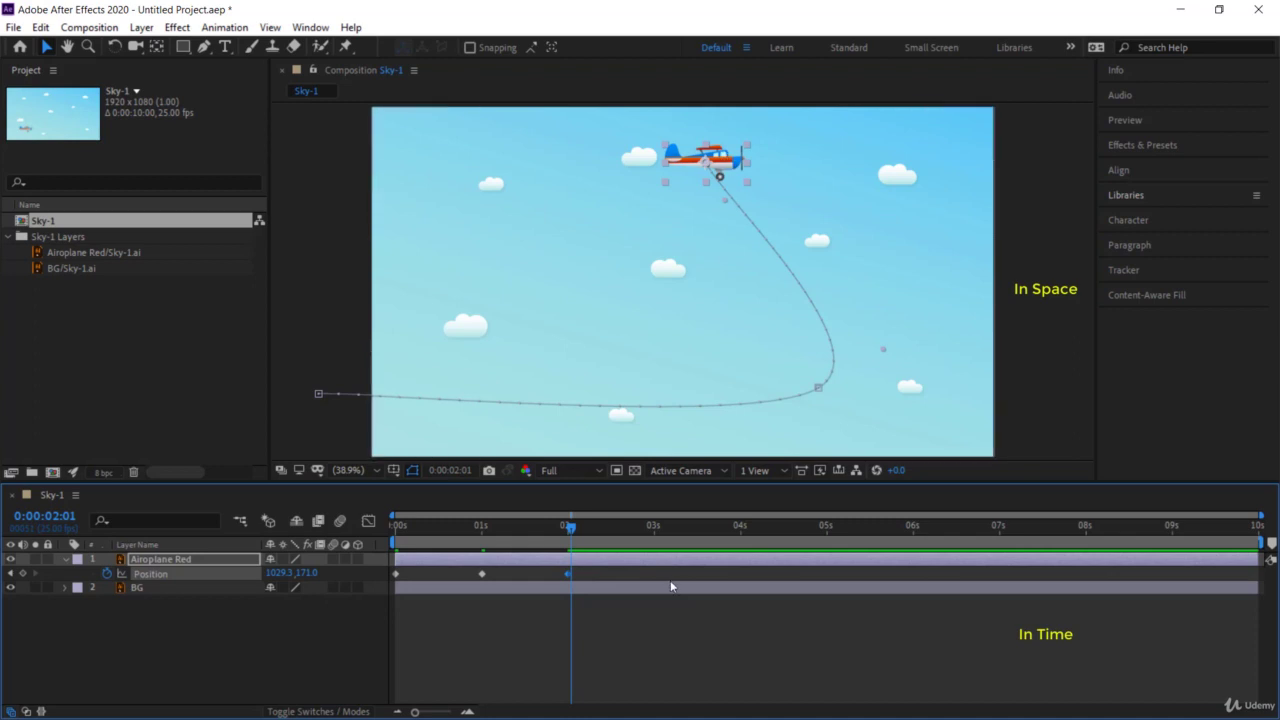
{"action": "left_click_drag", "start_coordinate": [645, 533], "coordinate": [652, 530]}
{"action": "left_click_drag", "start_coordinate": [720, 168], "coordinate": [537, 332]}
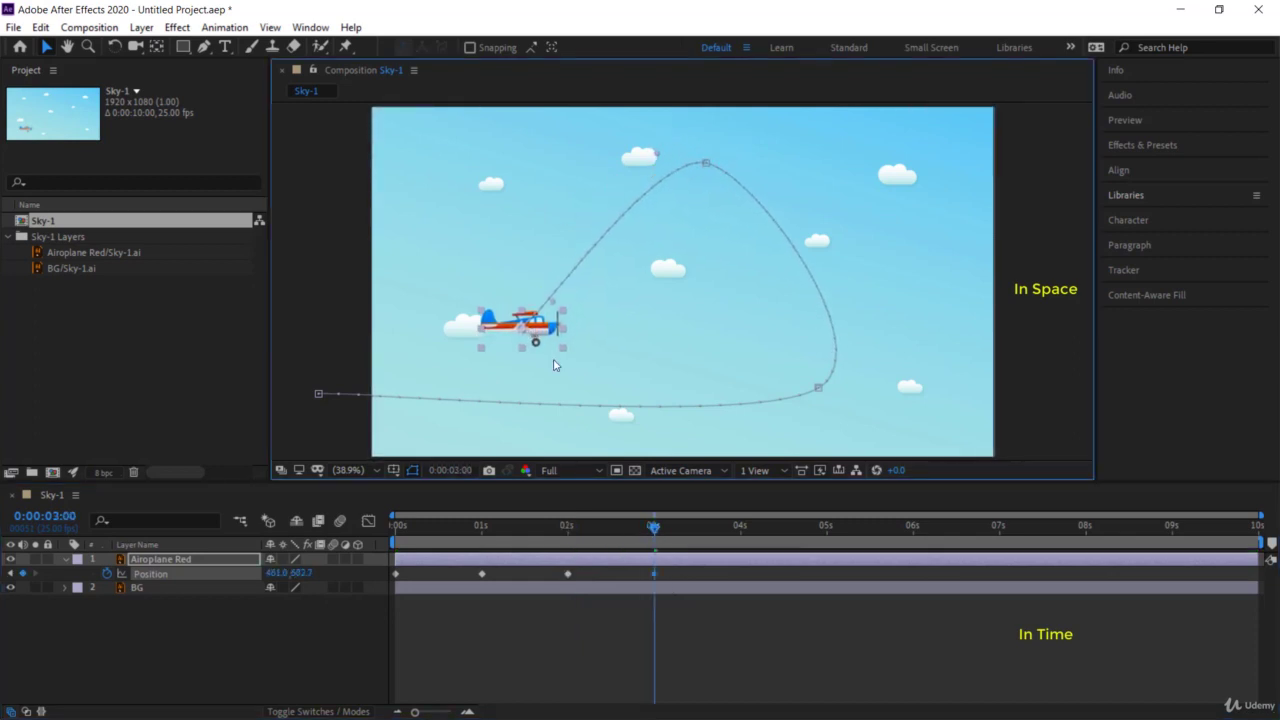
{"action": "left_click_drag", "start_coordinate": [655, 527], "coordinate": [740, 537]}
{"action": "left_click_drag", "start_coordinate": [545, 328], "coordinate": [922, 398]}
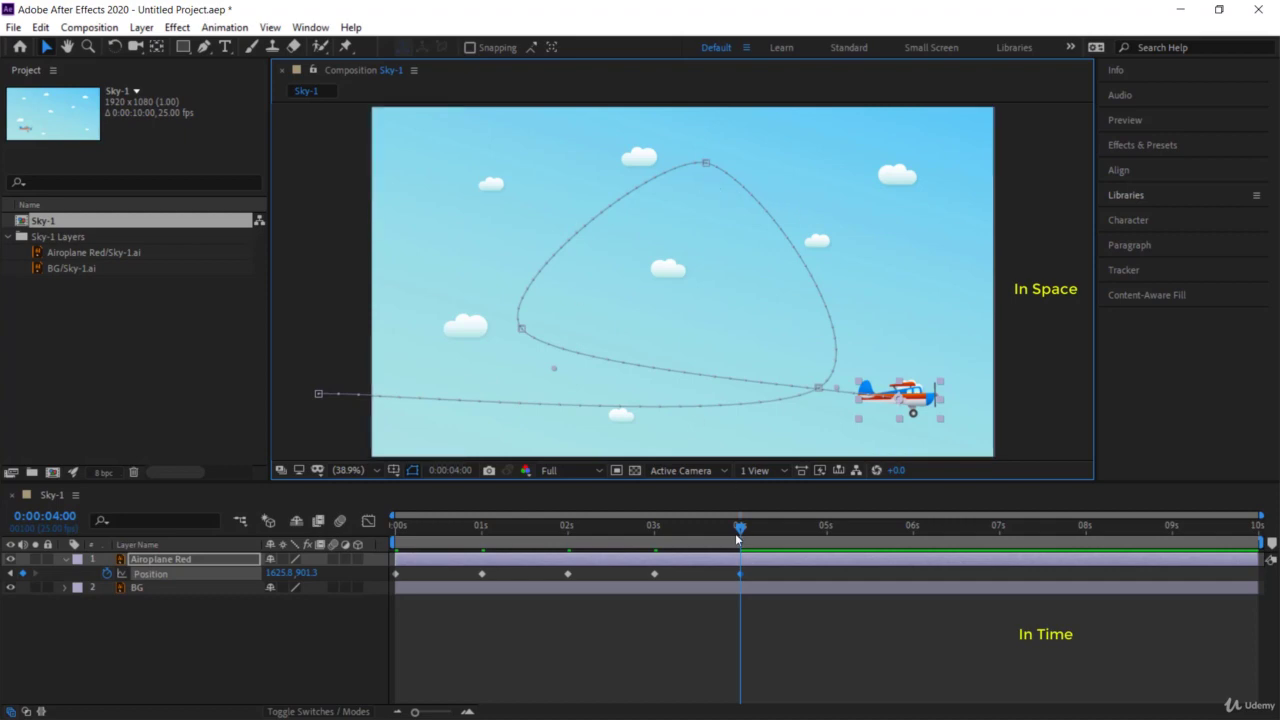
{"action": "left_click_drag", "start_coordinate": [741, 531], "coordinate": [745, 587]}
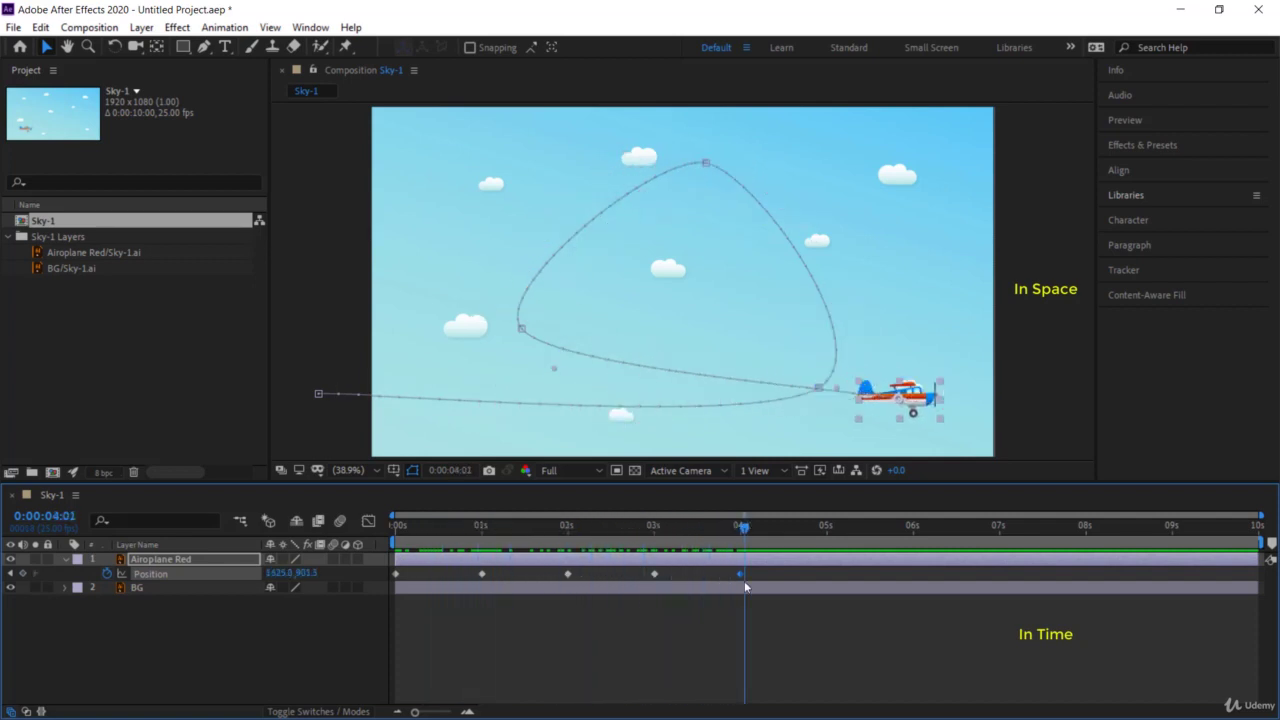
{"action": "left_click", "coordinate": [522, 331]}
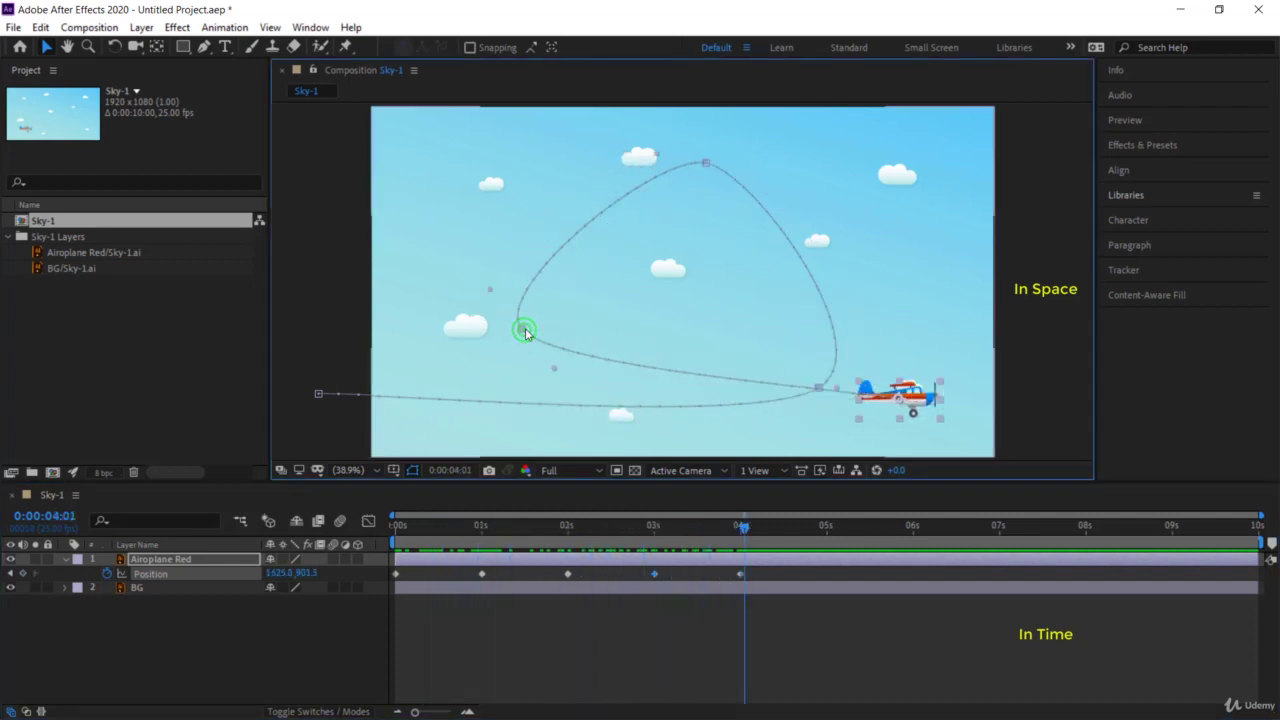
{"action": "left_click", "coordinate": [705, 161]}
{"action": "left_click_drag", "start_coordinate": [748, 527], "coordinate": [431, 669]}
{"action": "left_click", "coordinate": [432, 678]}
{"action": "key", "text": "space"}
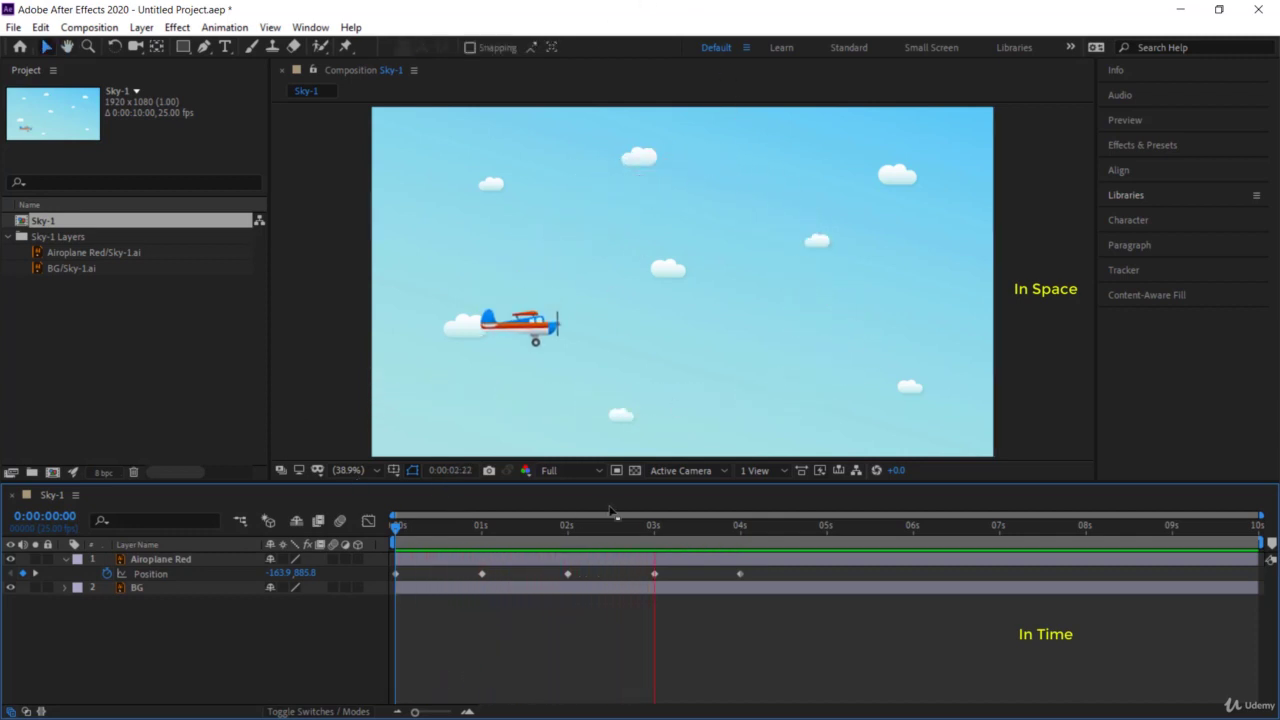
{"action": "key", "text": "space"}
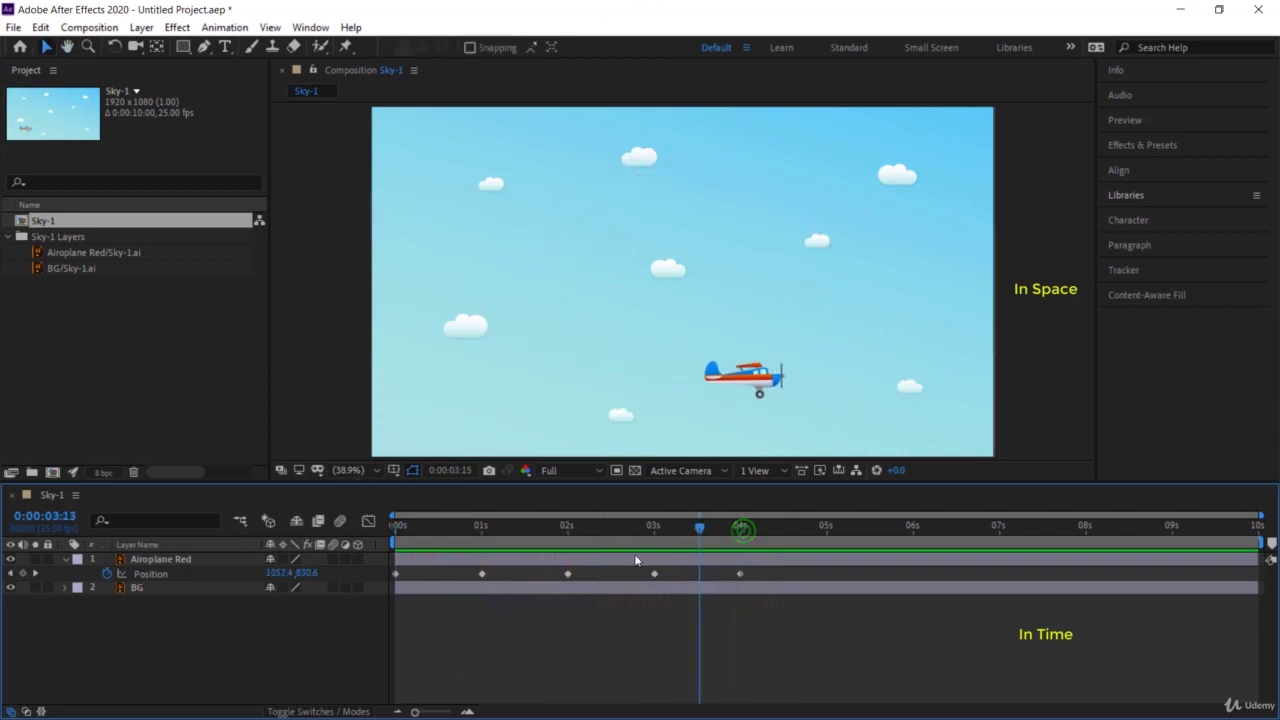
{"action": "left_click", "coordinate": [530, 525]}
{"action": "key", "text": "space"}
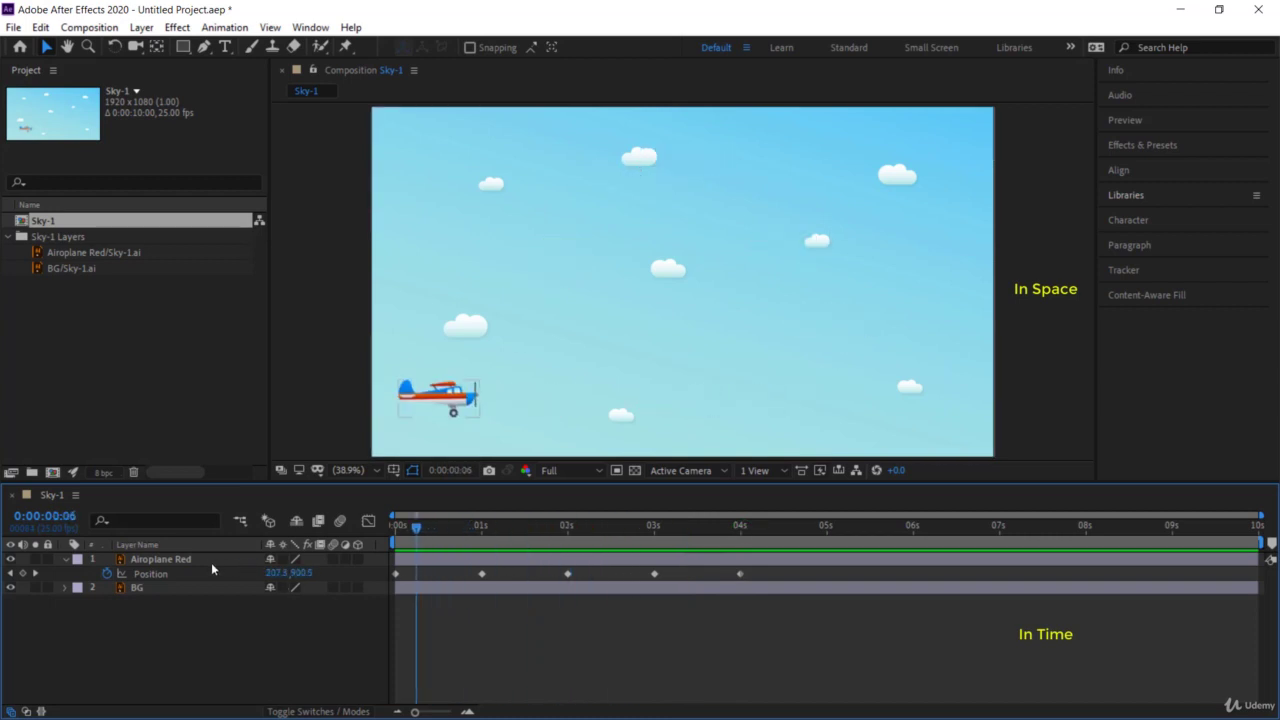
{"action": "left_click", "coordinate": [211, 562]}
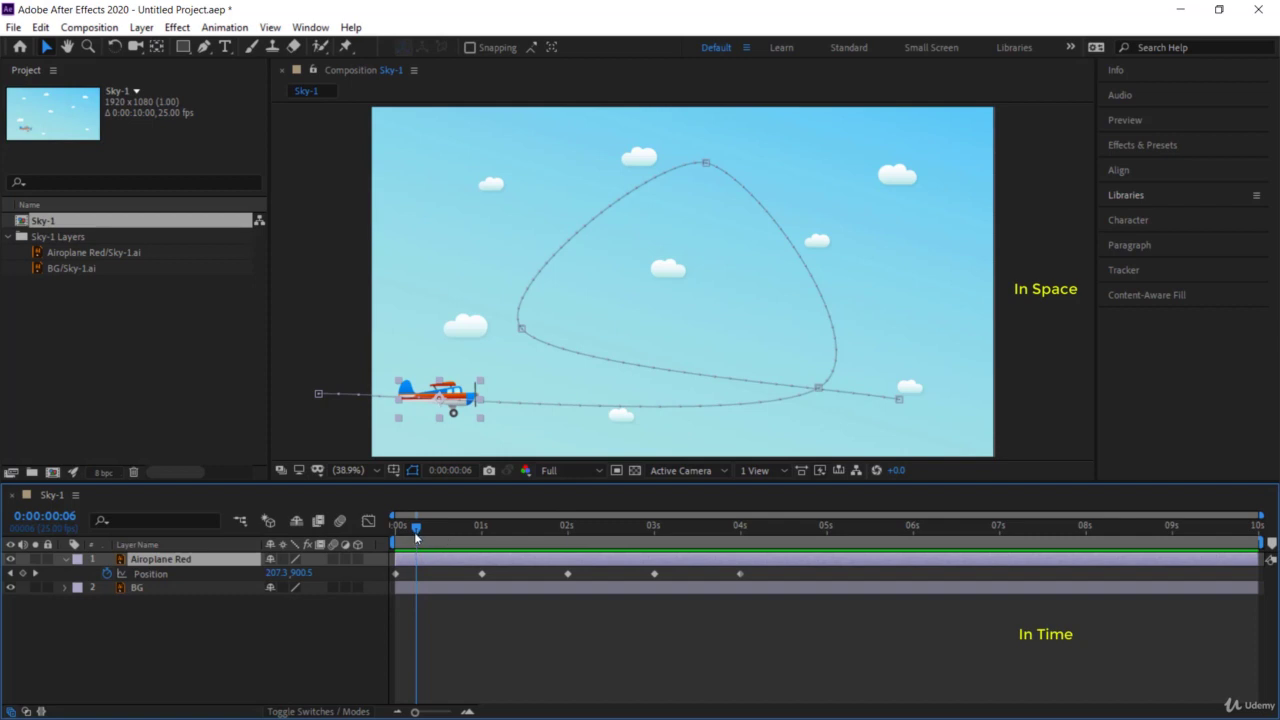
{"action": "left_click_drag", "start_coordinate": [416, 538], "coordinate": [521, 562]}
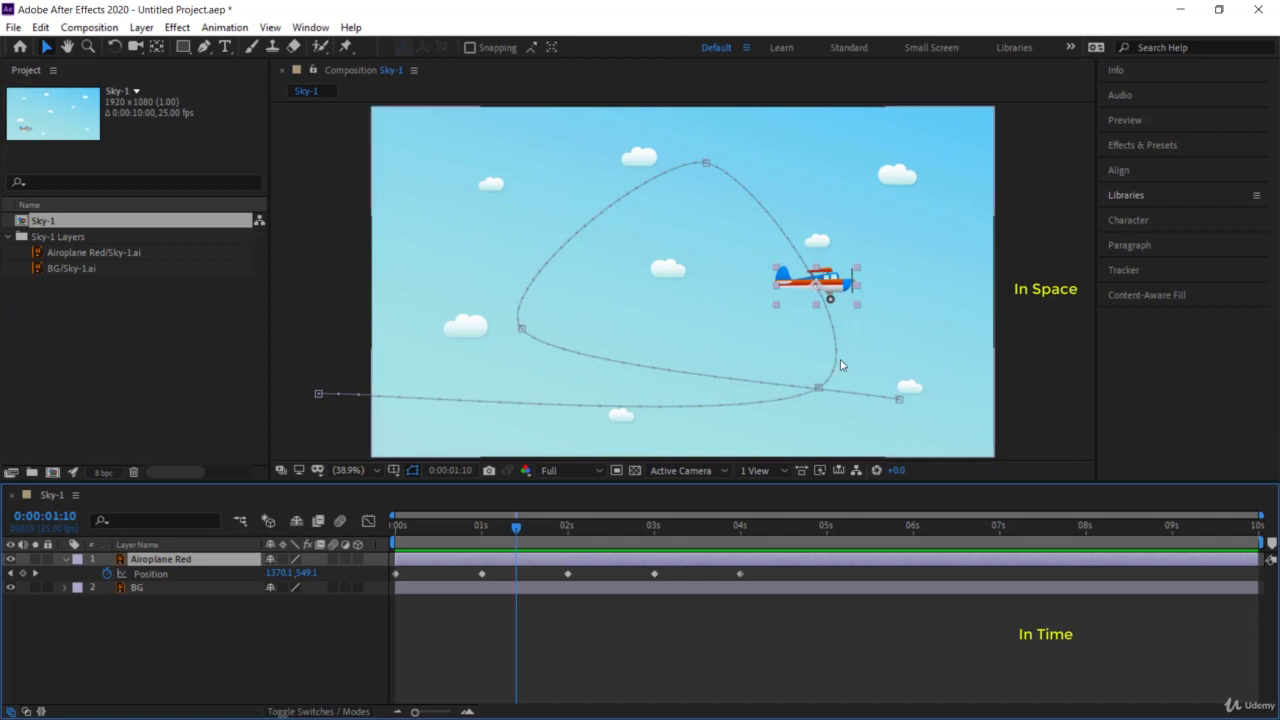
Set the airplane layer's Auto-Orientation to Orient Along Path and preview the flight.
{"action": "right_click", "coordinate": [193, 561]}
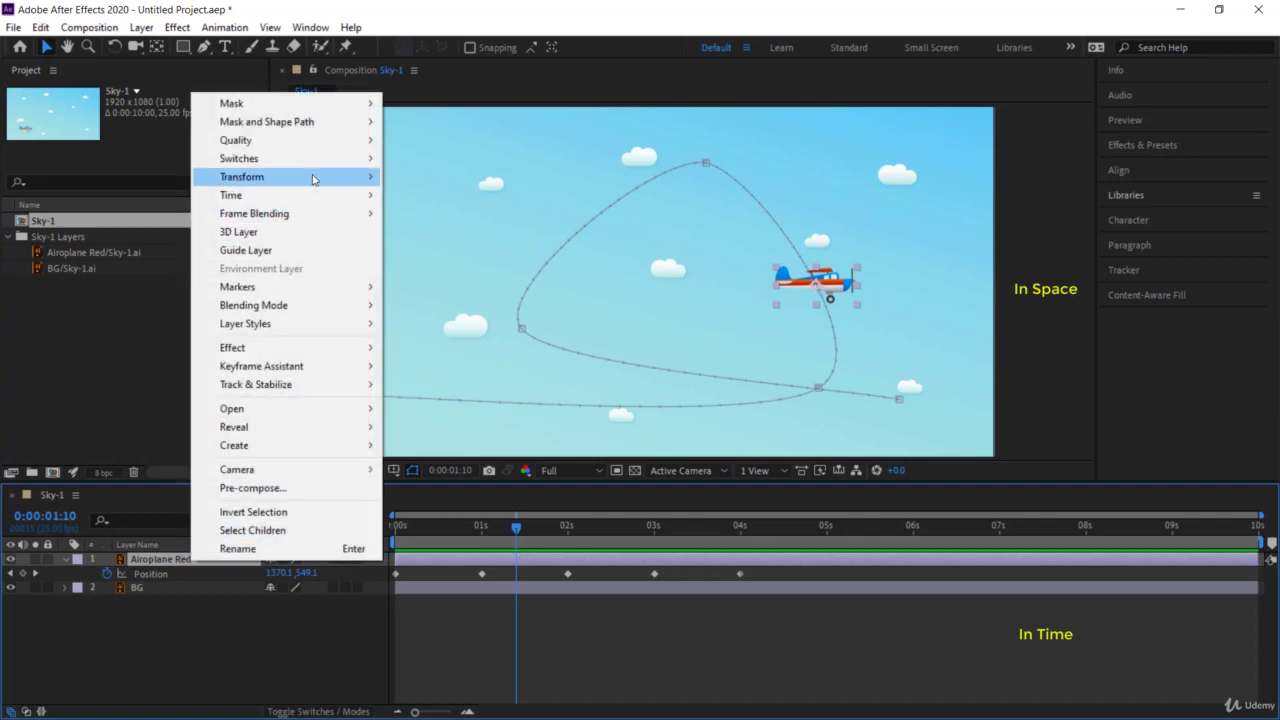
{"action": "mouse_move", "coordinate": [313, 178]}
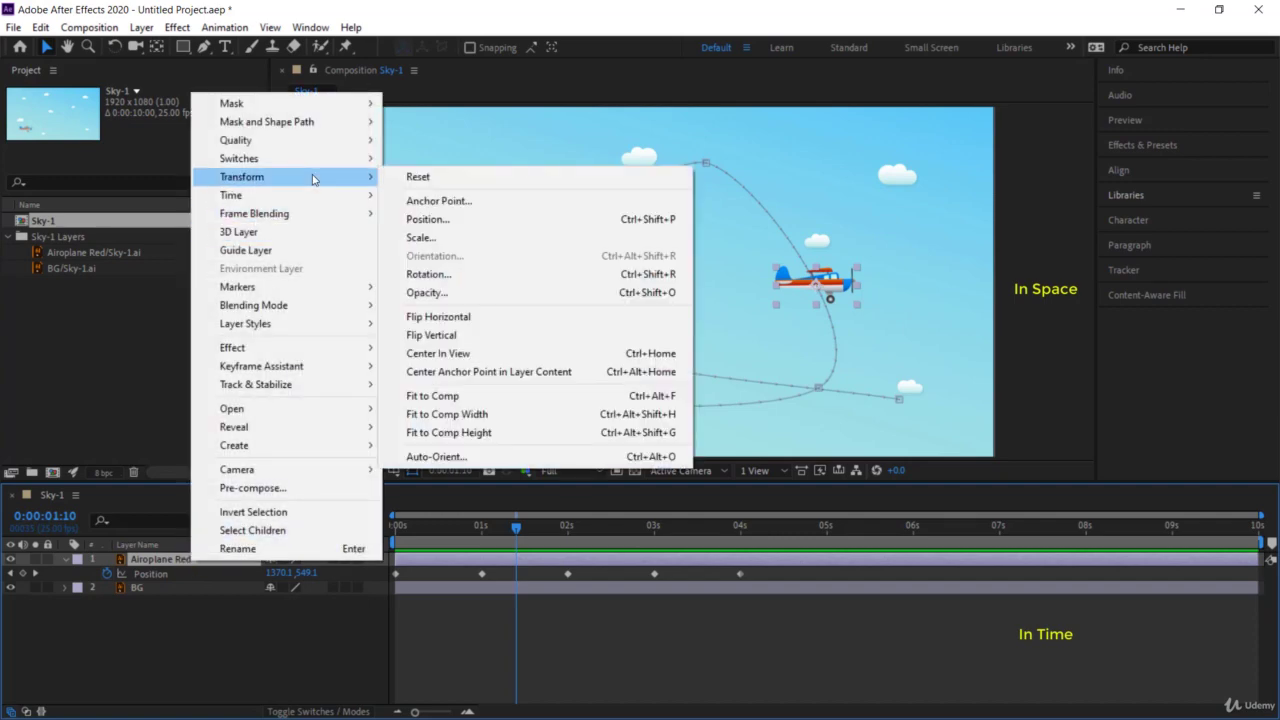
{"action": "left_click", "coordinate": [489, 465]}
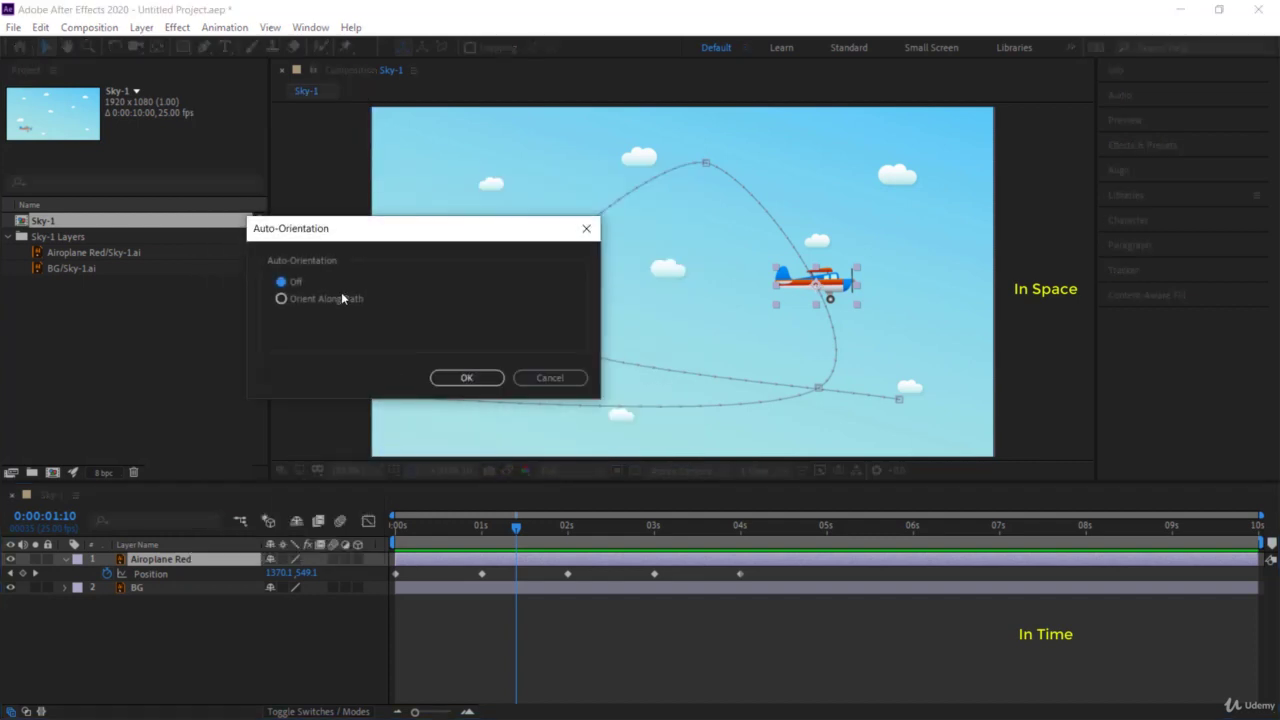
{"action": "left_click", "coordinate": [343, 298]}
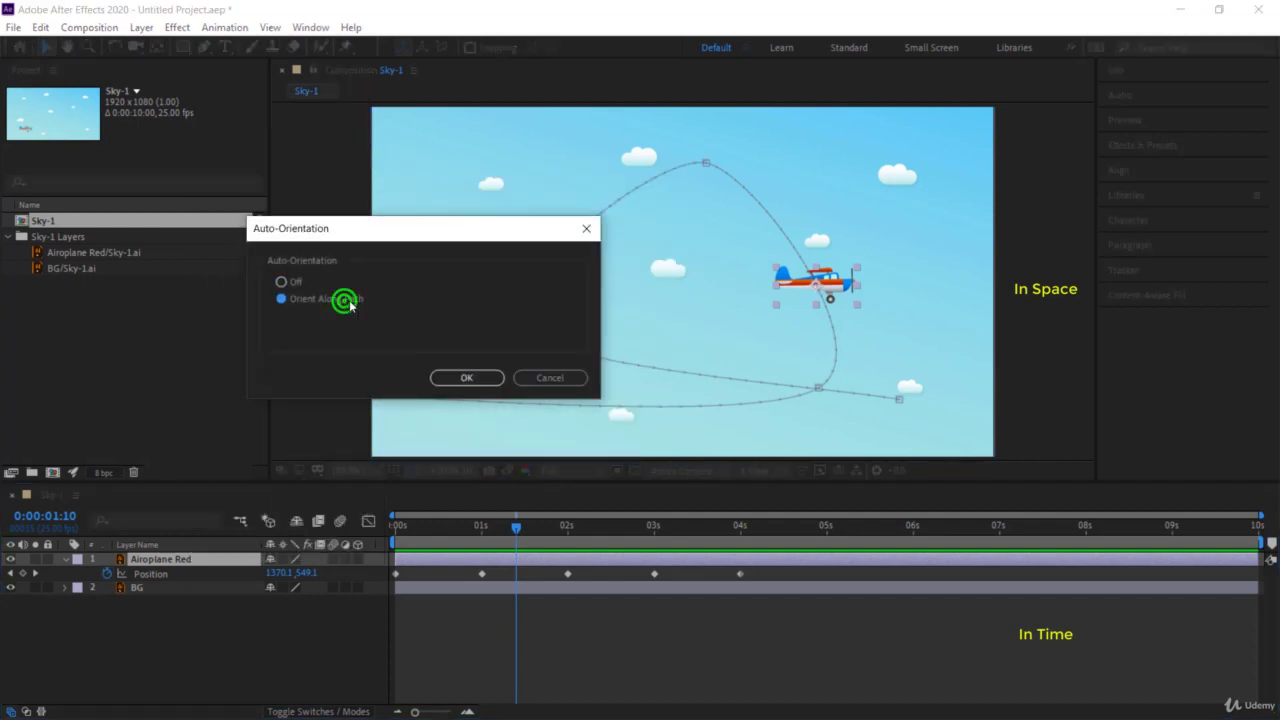
{"action": "left_click", "coordinate": [465, 378]}
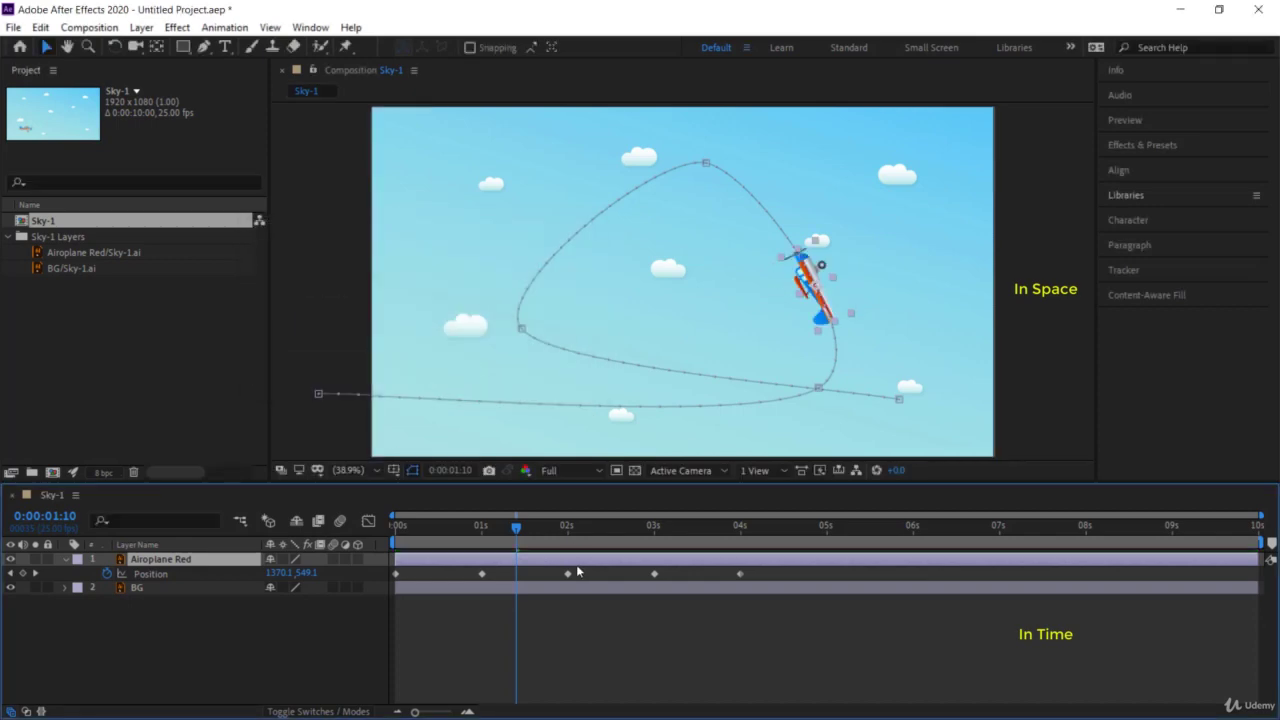
{"action": "left_click", "coordinate": [508, 625]}
{"action": "key", "text": "space"}
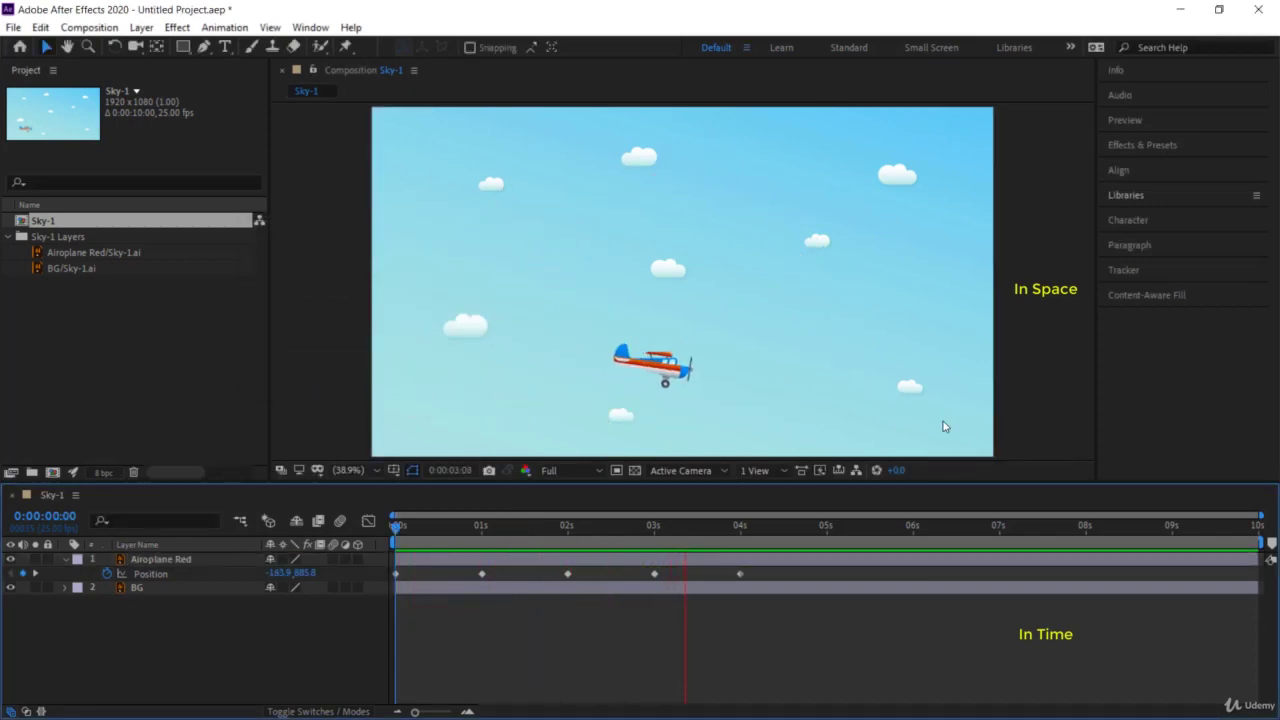
{"action": "left_click_drag", "start_coordinate": [711, 531], "coordinate": [561, 528]}
{"action": "left_click", "coordinate": [221, 558]}
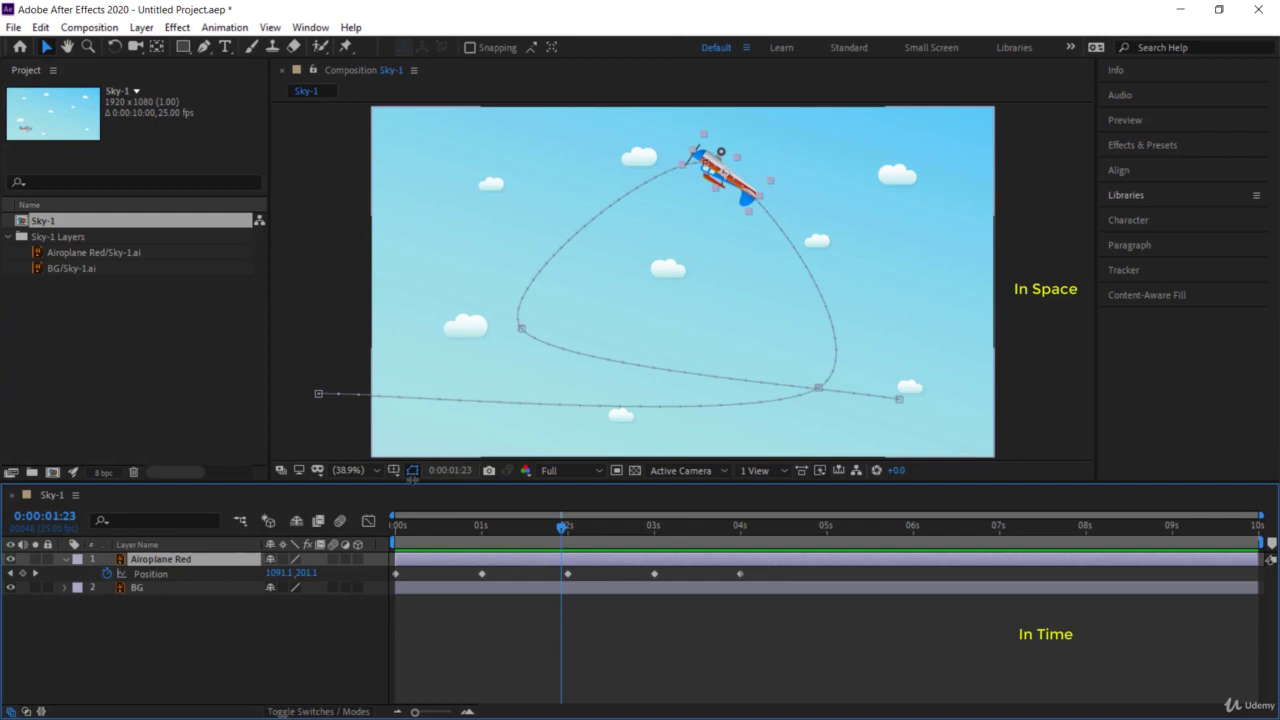
{"action": "left_click", "coordinate": [414, 473]}
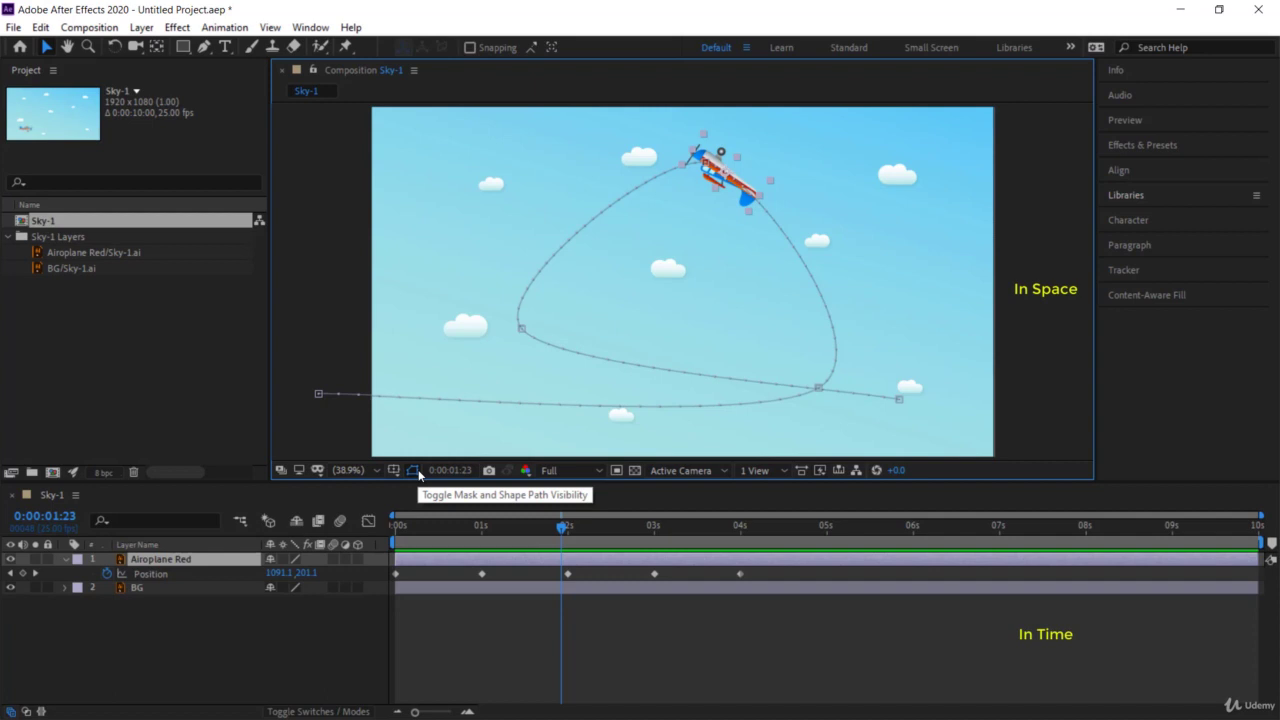
{"action": "left_click", "coordinate": [521, 330]}
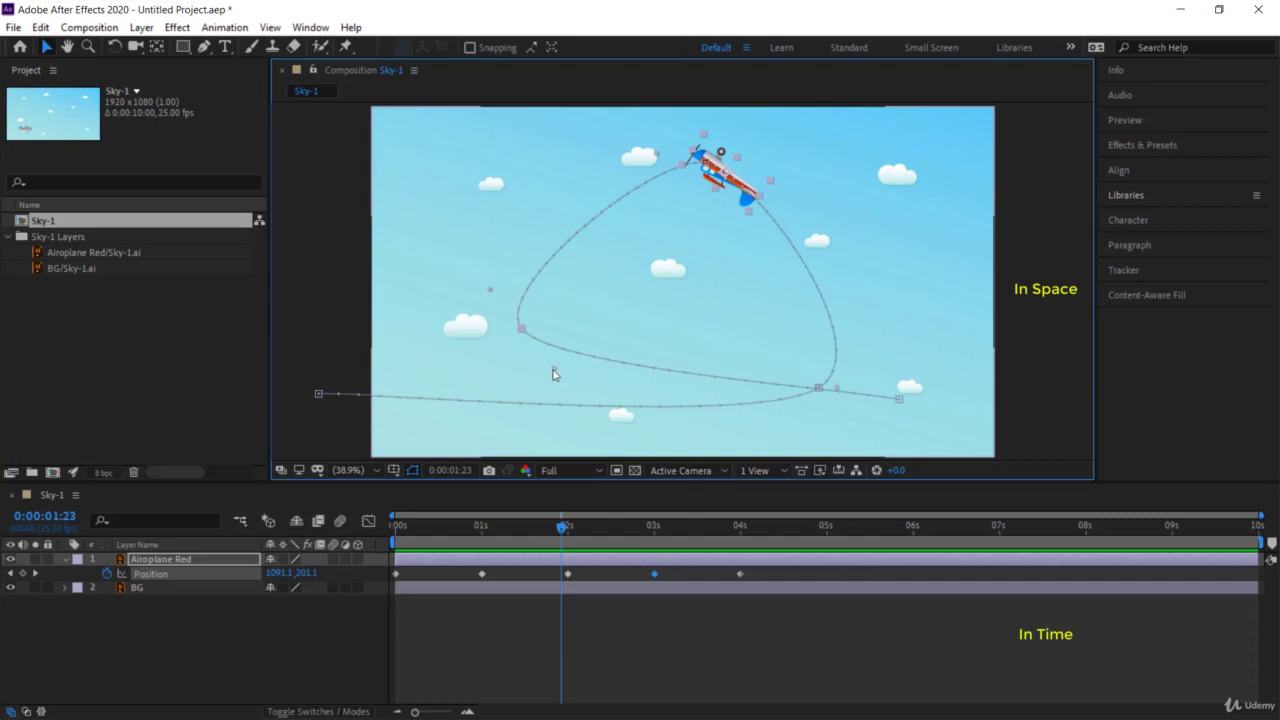
Reshape the loop's left point, stretching its curve upward and smoothing the left side.
{"action": "left_click_drag", "start_coordinate": [553, 374], "coordinate": [523, 395]}
{"action": "left_click_drag", "start_coordinate": [520, 287], "coordinate": [518, 155]}
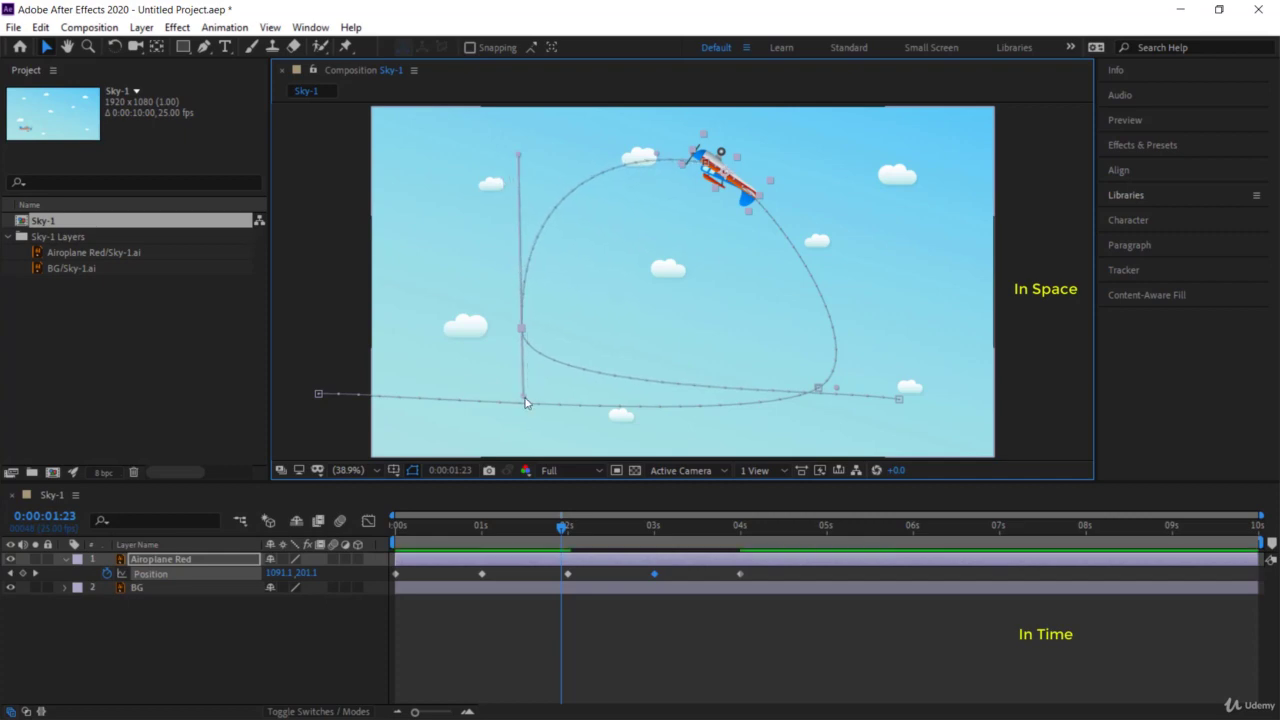
{"action": "left_click_drag", "start_coordinate": [527, 399], "coordinate": [563, 408]}
{"action": "left_click_drag", "start_coordinate": [522, 332], "coordinate": [486, 343]}
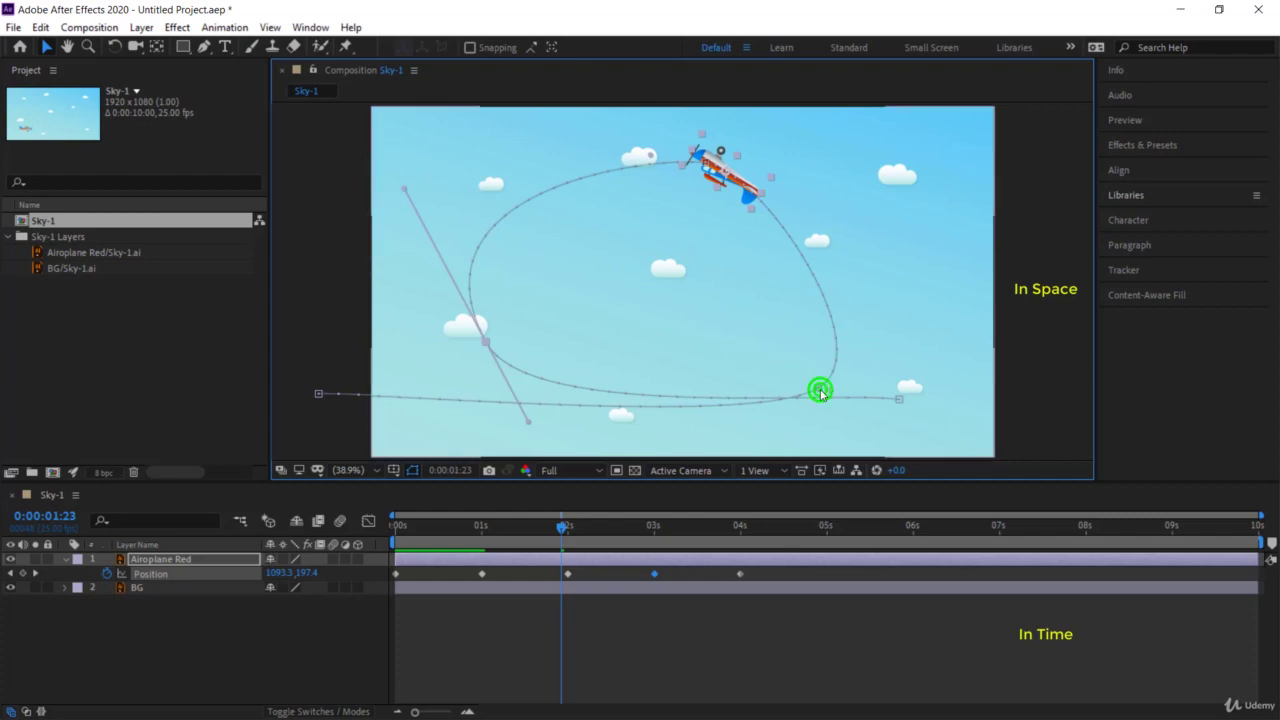
Round out the loop's right side, preview it, and widen the curve at the top.
{"action": "left_click_drag", "start_coordinate": [820, 393], "coordinate": [882, 287]}
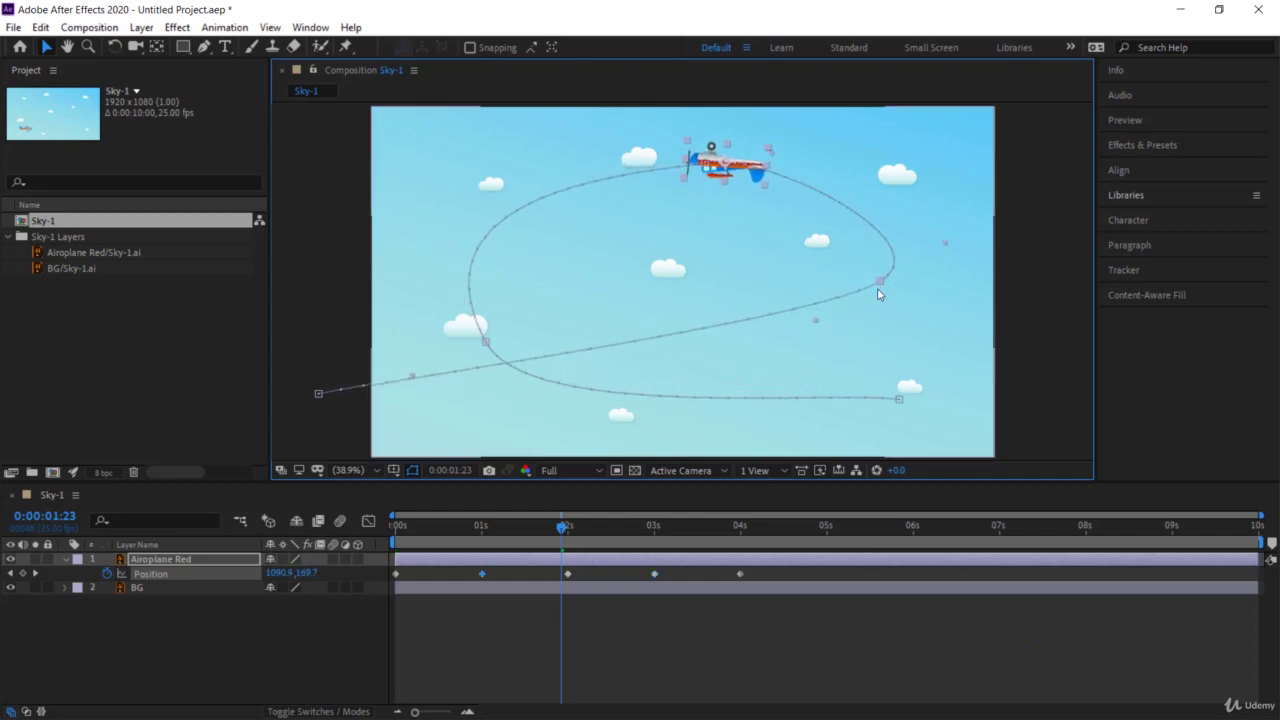
{"action": "left_click_drag", "start_coordinate": [817, 325], "coordinate": [857, 457]}
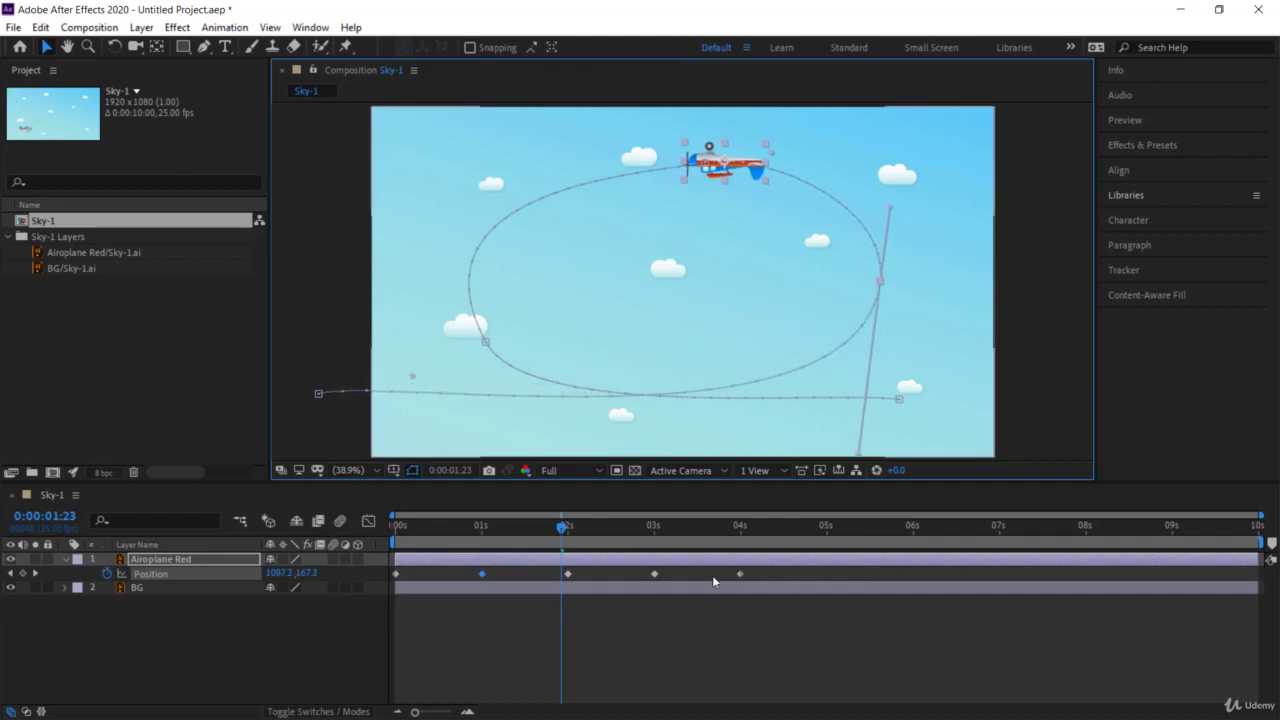
{"action": "key", "text": "space"}
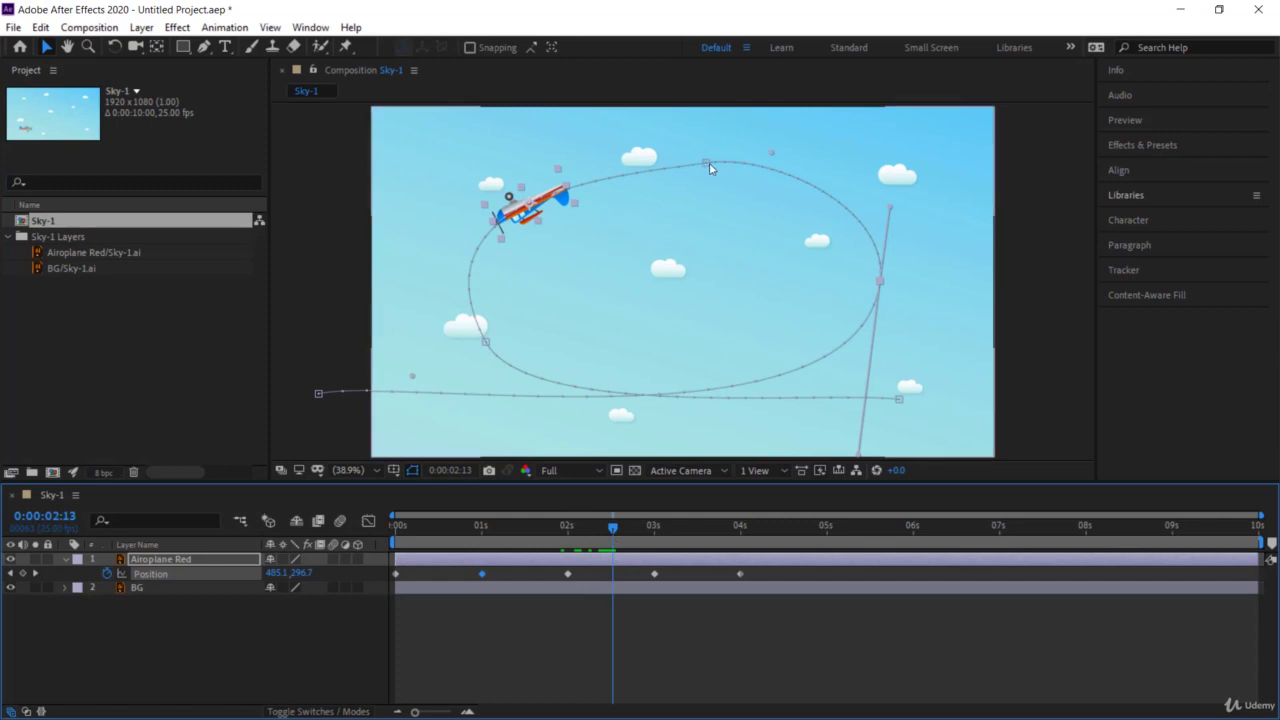
{"action": "left_click", "coordinate": [707, 163]}
{"action": "left_click_drag", "start_coordinate": [641, 174], "coordinate": [622, 157]}
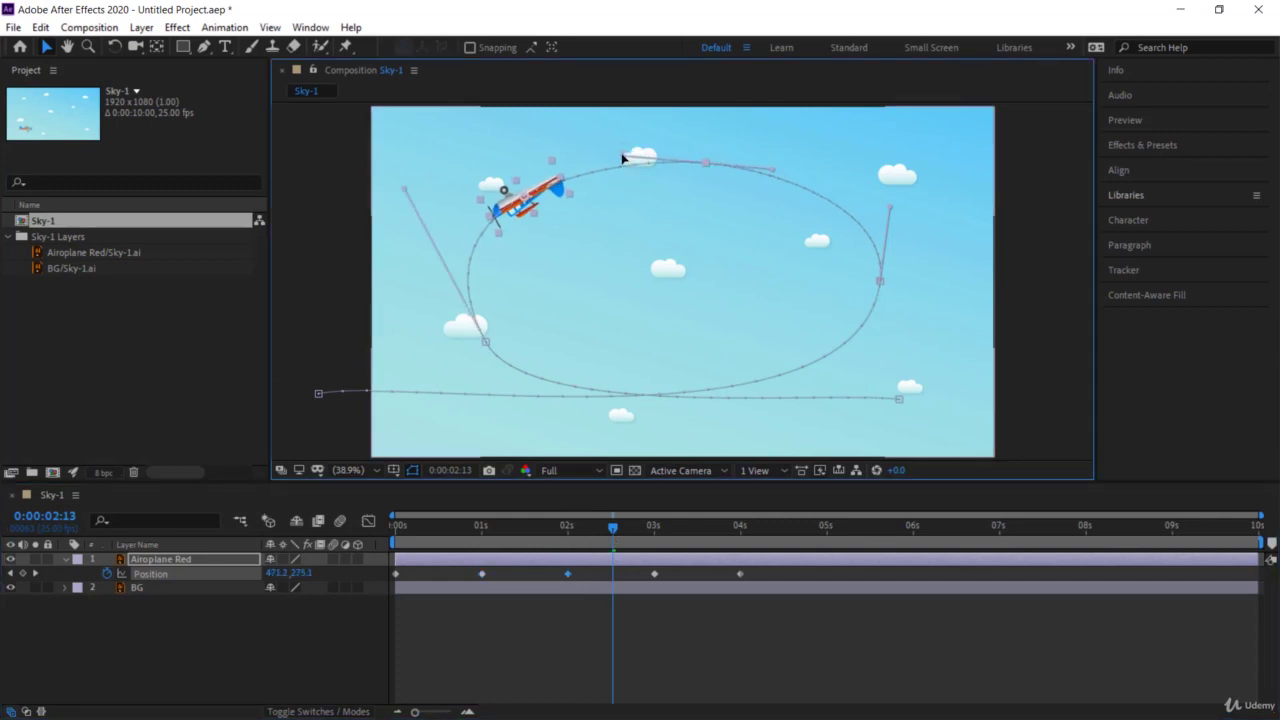
{"action": "left_click", "coordinate": [899, 398]}
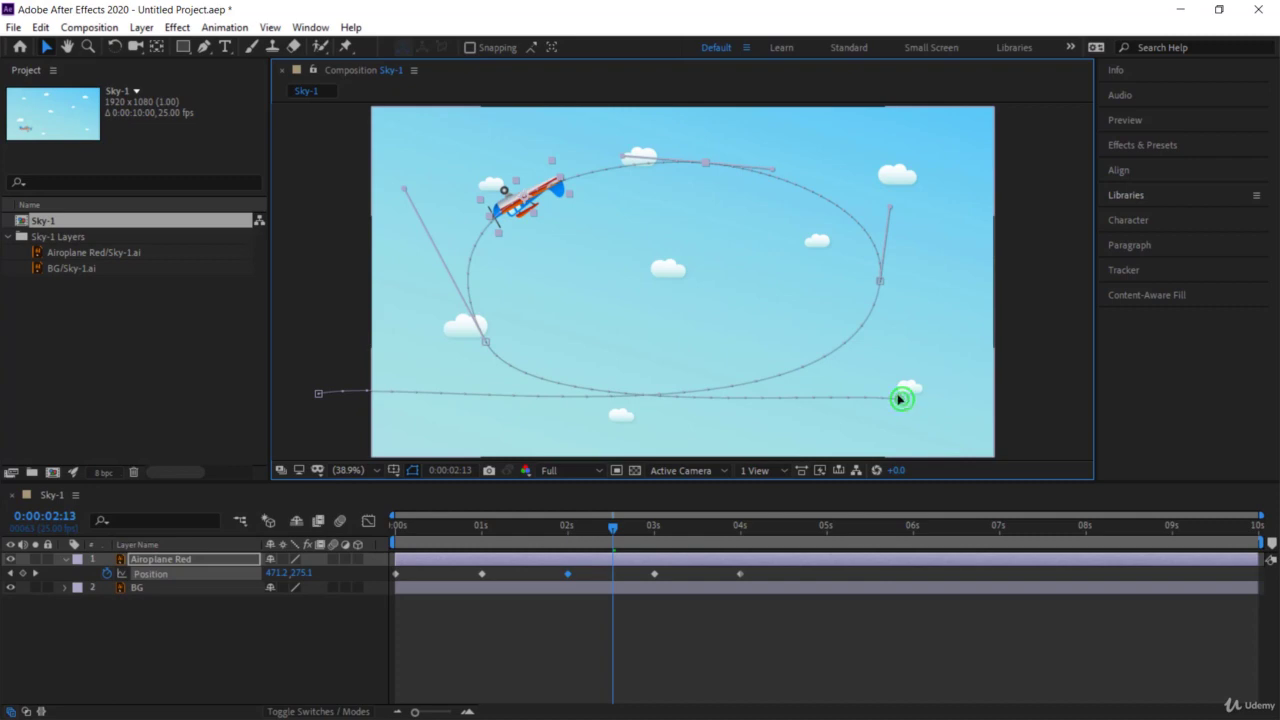
{"action": "left_click", "coordinate": [585, 522]}
{"action": "key", "text": "Home"}
{"action": "left_click", "coordinate": [566, 652]}
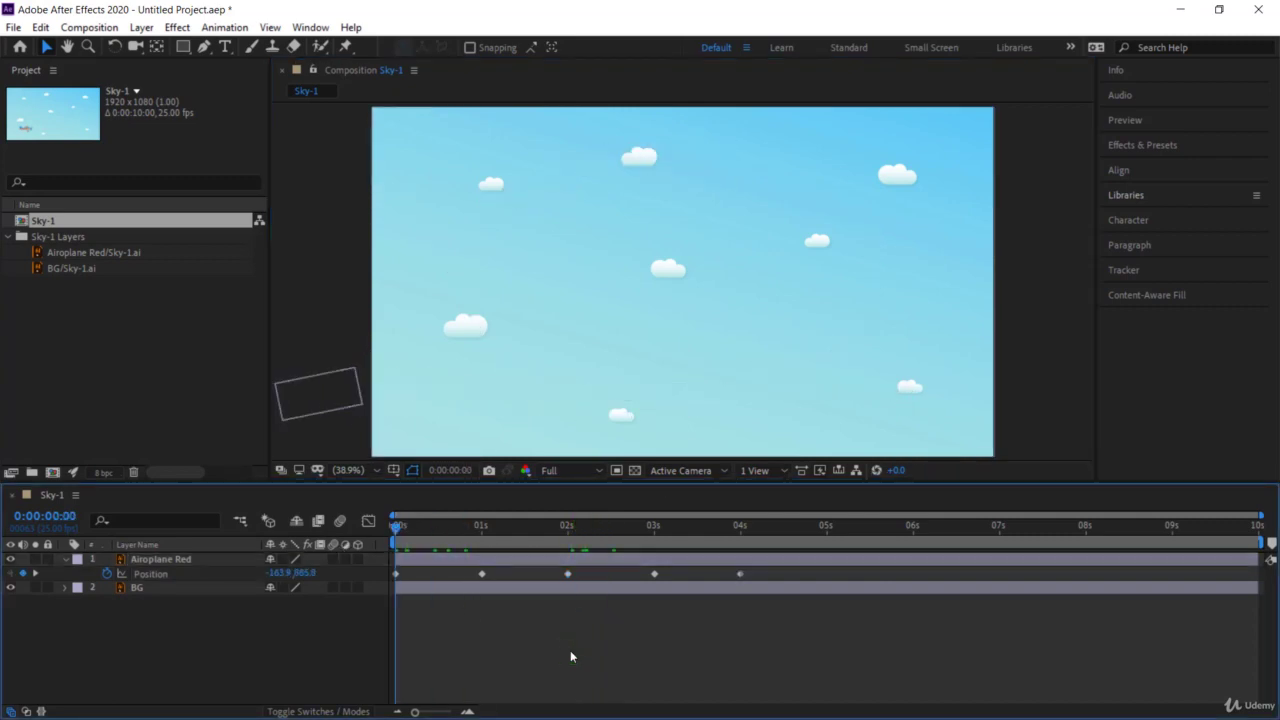
{"action": "key", "text": "space"}
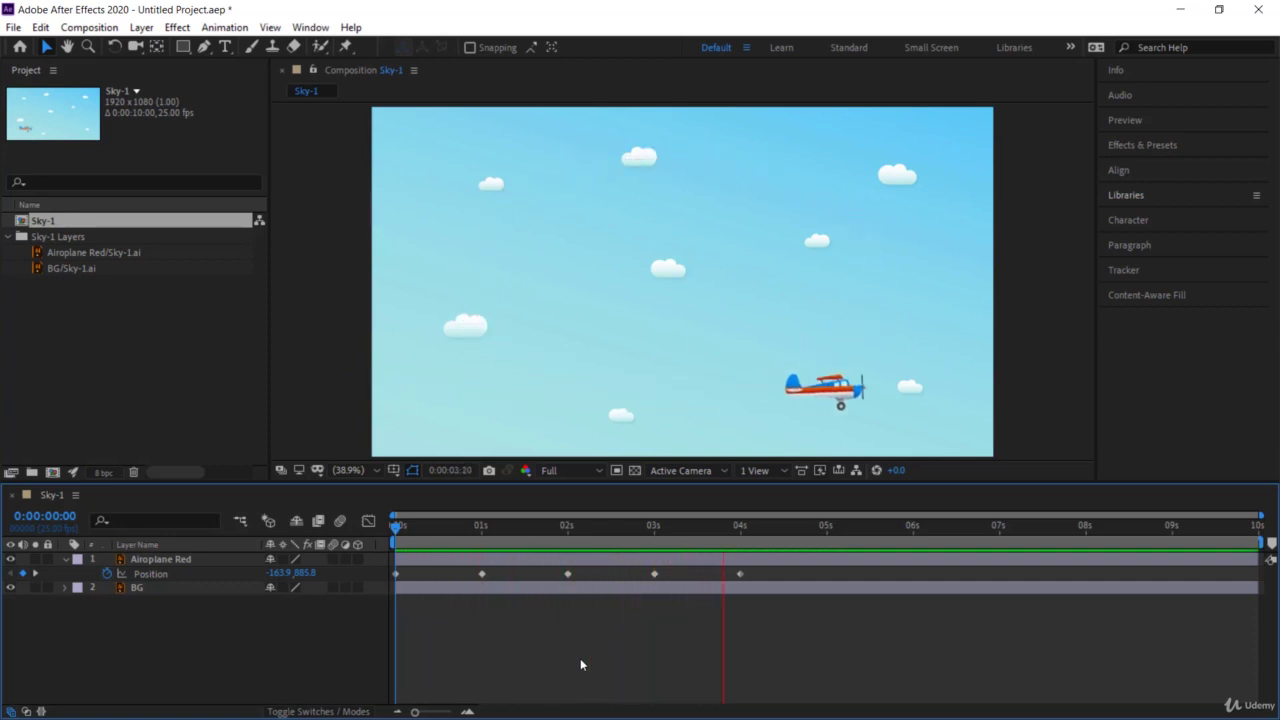
{"action": "left_click_drag", "start_coordinate": [742, 525], "coordinate": [827, 577]}
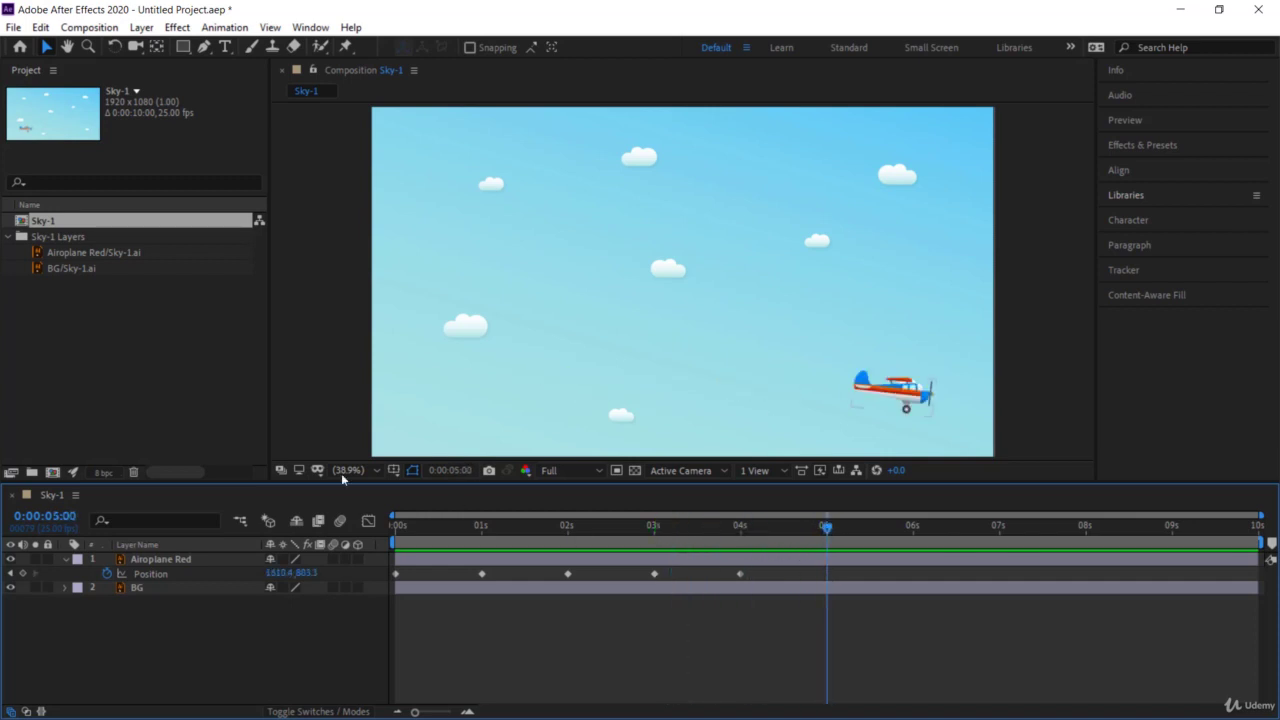
Key the plane at top centre at 5 s, down-left near 6 s, and past the right edge (2114.4, 801.0) at 7 s.
{"action": "left_click", "coordinate": [144, 562]}
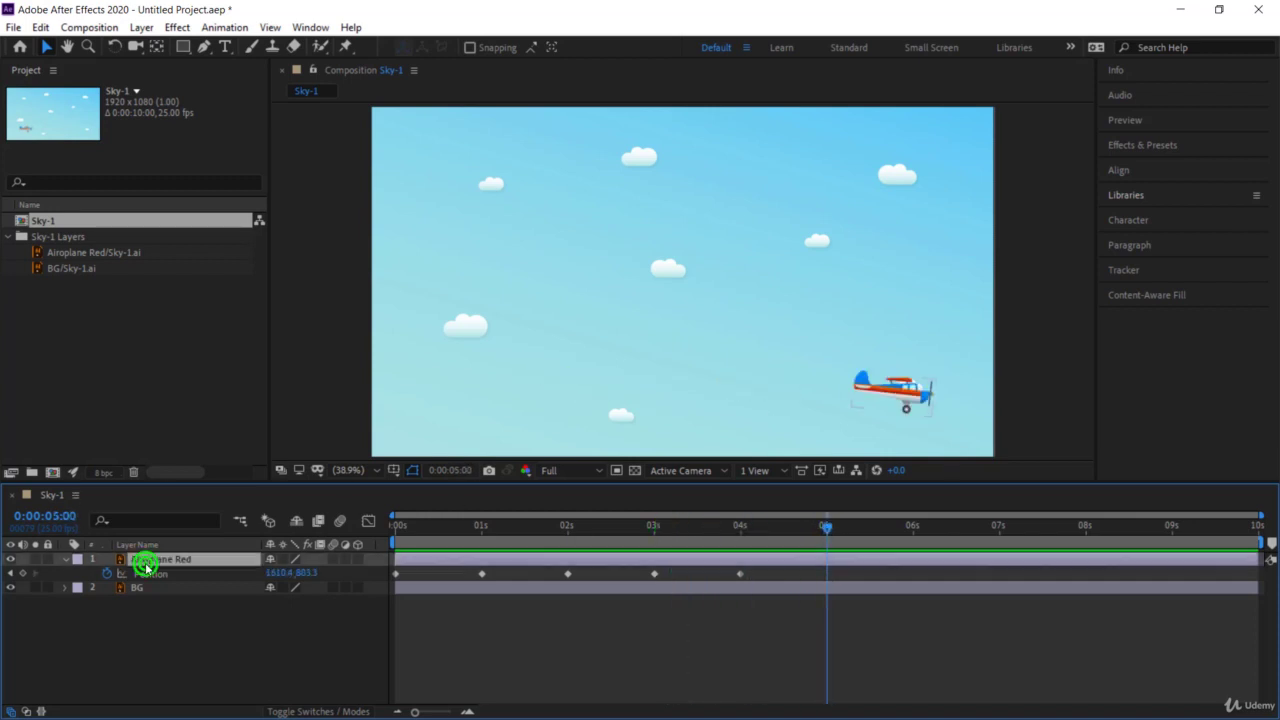
{"action": "left_click", "coordinate": [917, 400]}
{"action": "left_click_drag", "start_coordinate": [917, 400], "coordinate": [760, 235]}
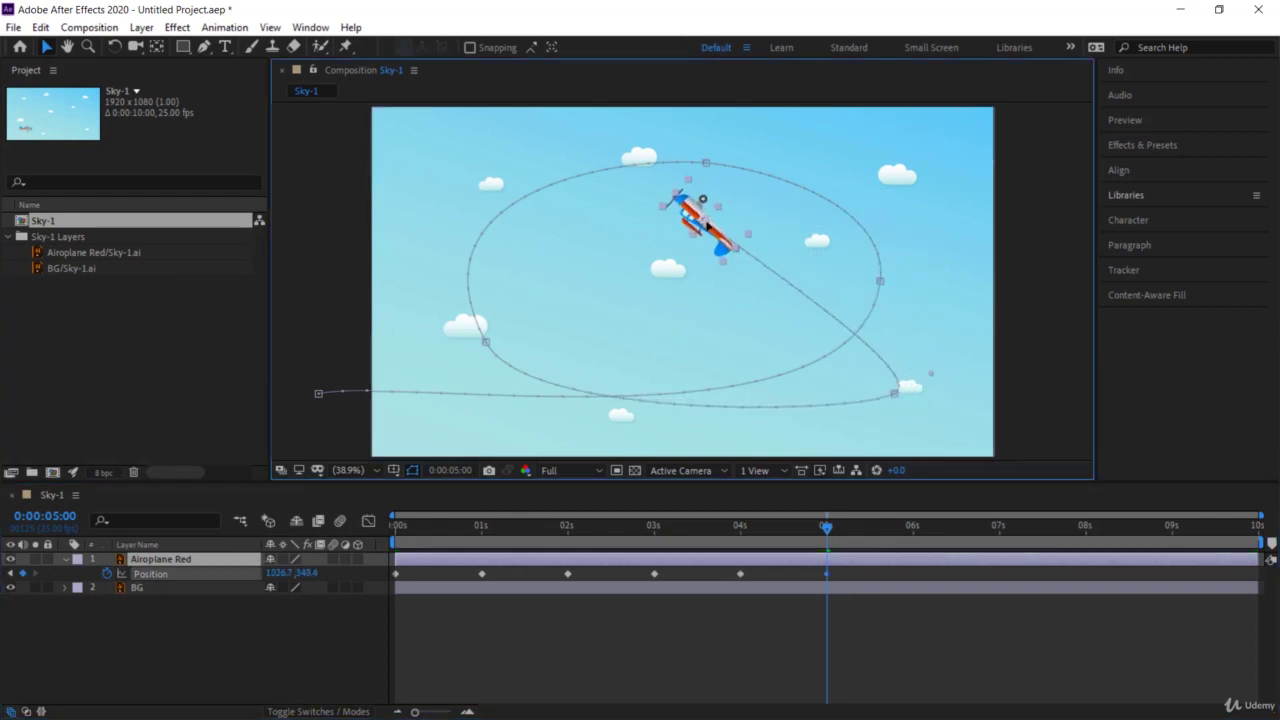
{"action": "left_click_drag", "start_coordinate": [703, 228], "coordinate": [686, 221]}
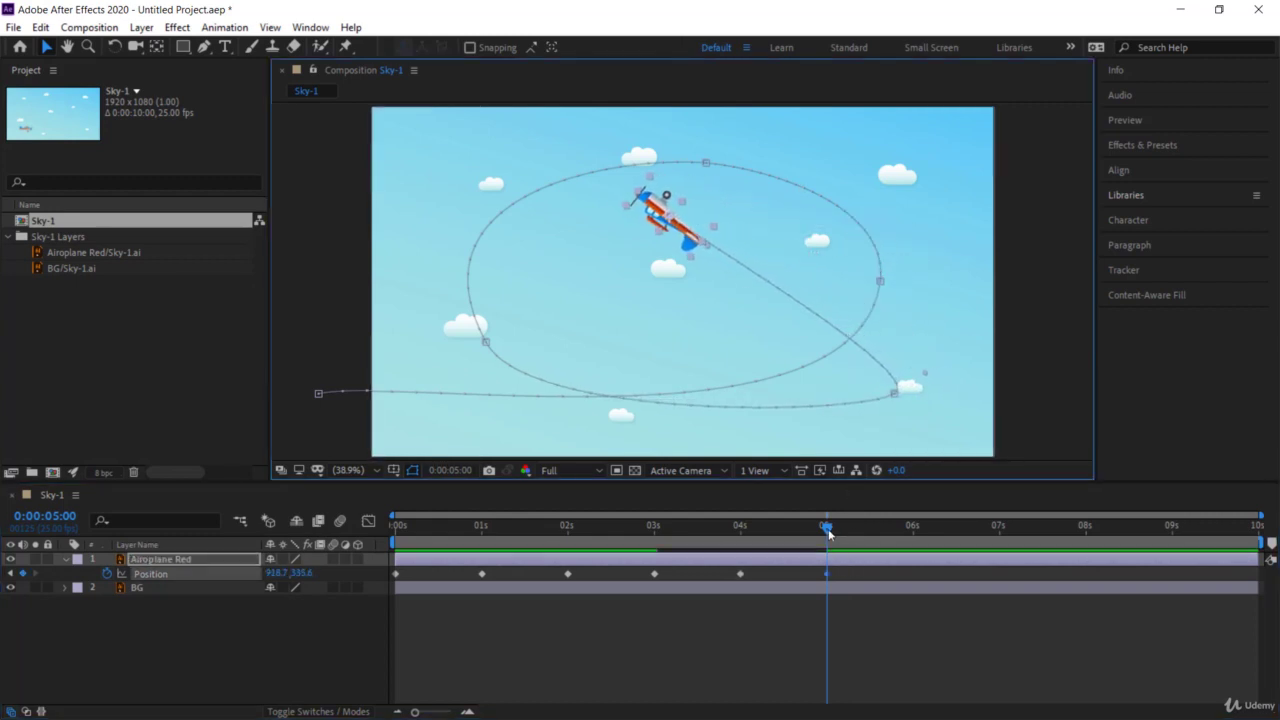
{"action": "left_click_drag", "start_coordinate": [828, 534], "coordinate": [902, 543]}
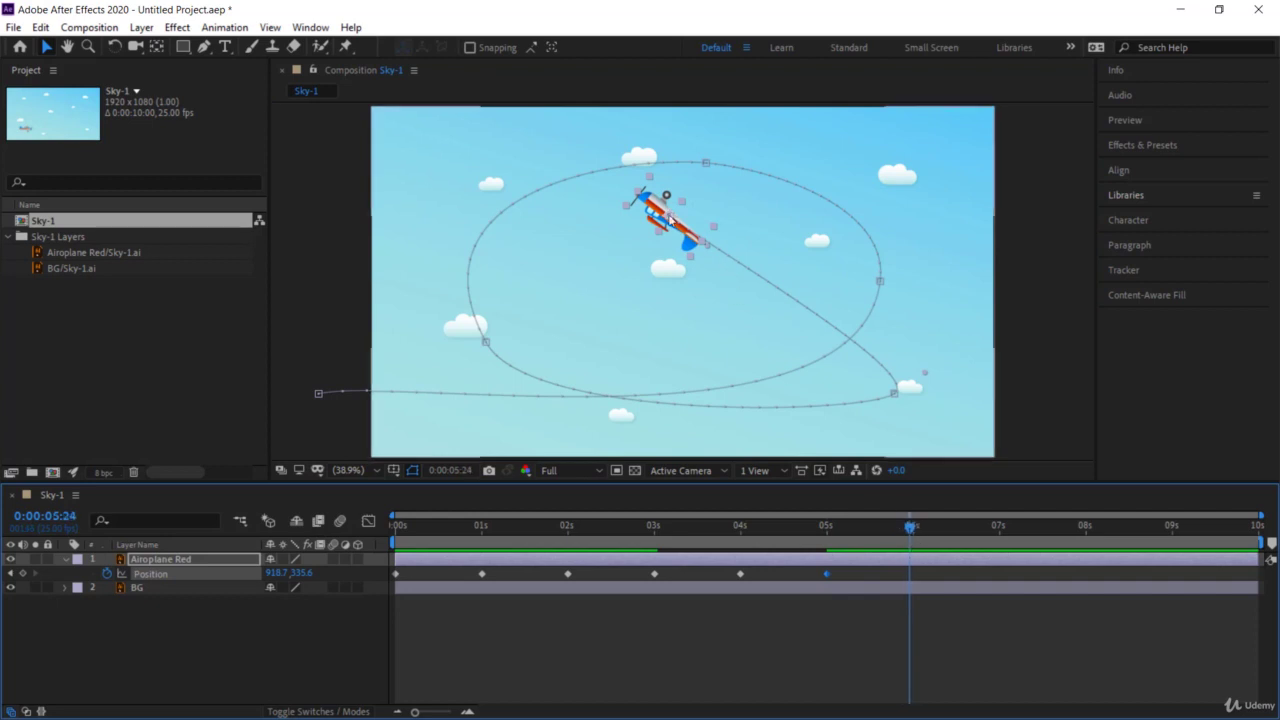
{"action": "left_click_drag", "start_coordinate": [660, 212], "coordinate": [592, 352]}
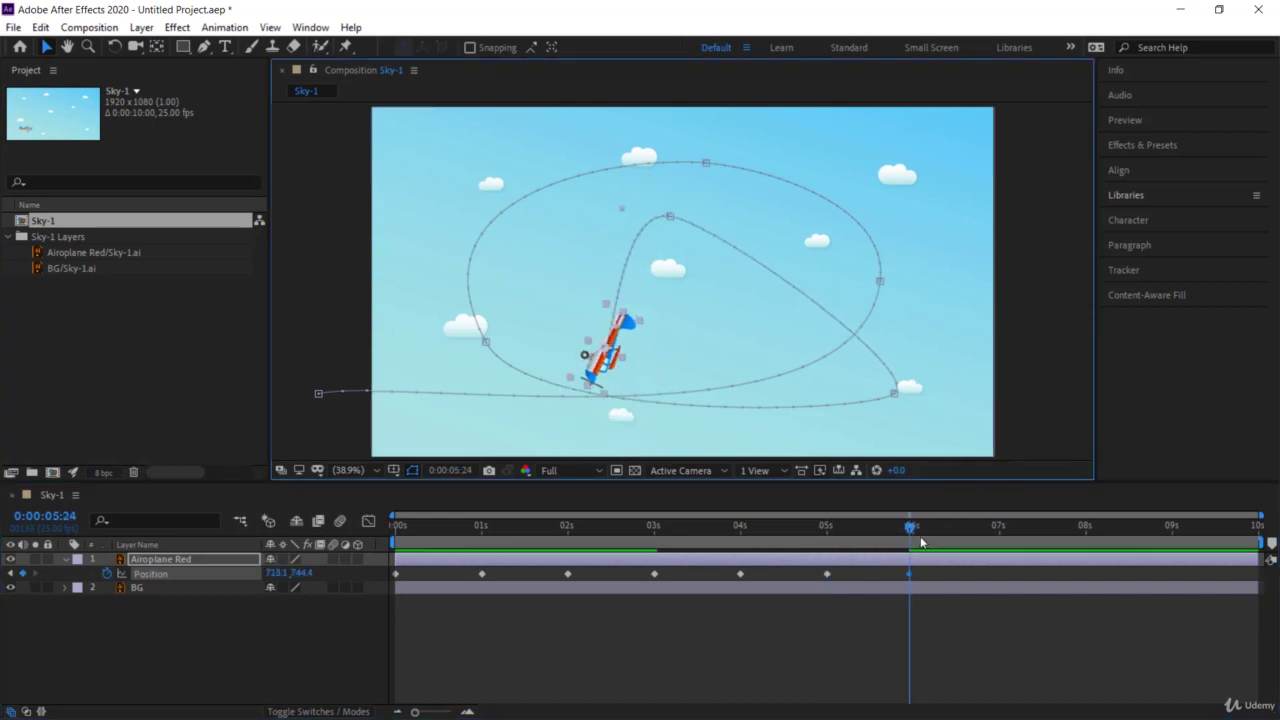
{"action": "left_click_drag", "start_coordinate": [951, 540], "coordinate": [1002, 549]}
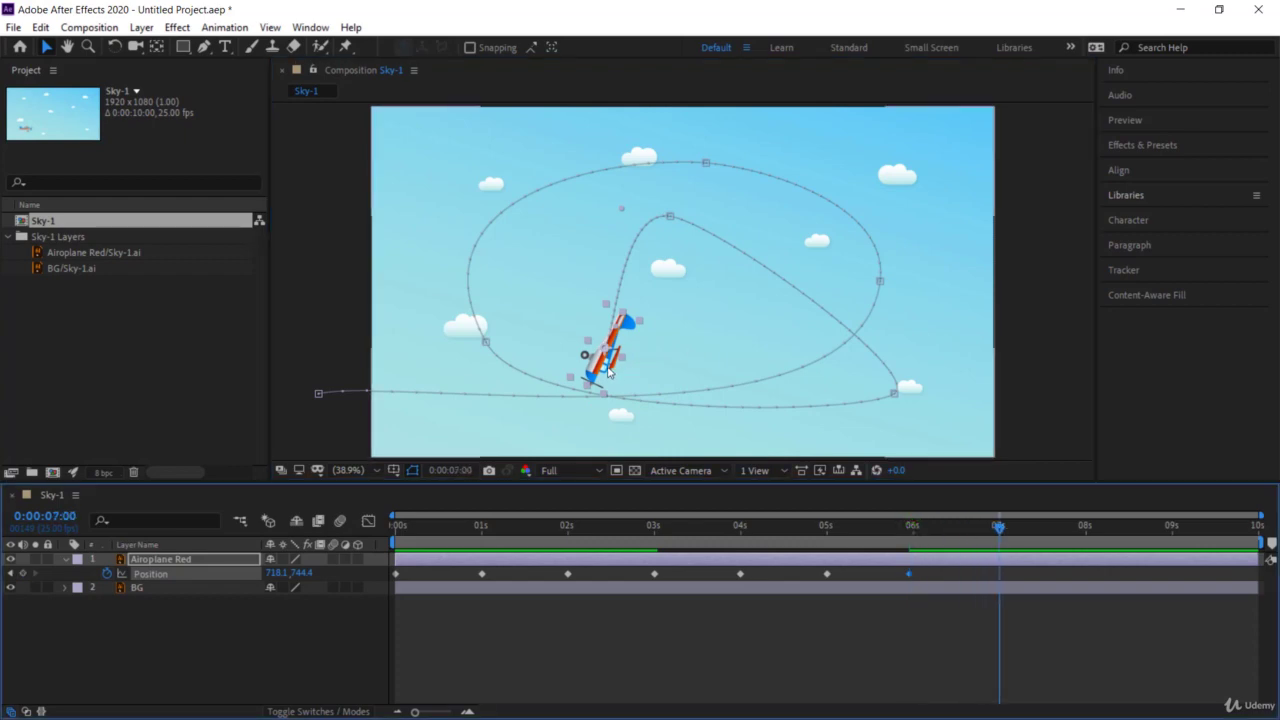
{"action": "left_click_drag", "start_coordinate": [614, 376], "coordinate": [1088, 386]}
{"action": "left_click", "coordinate": [671, 218]}
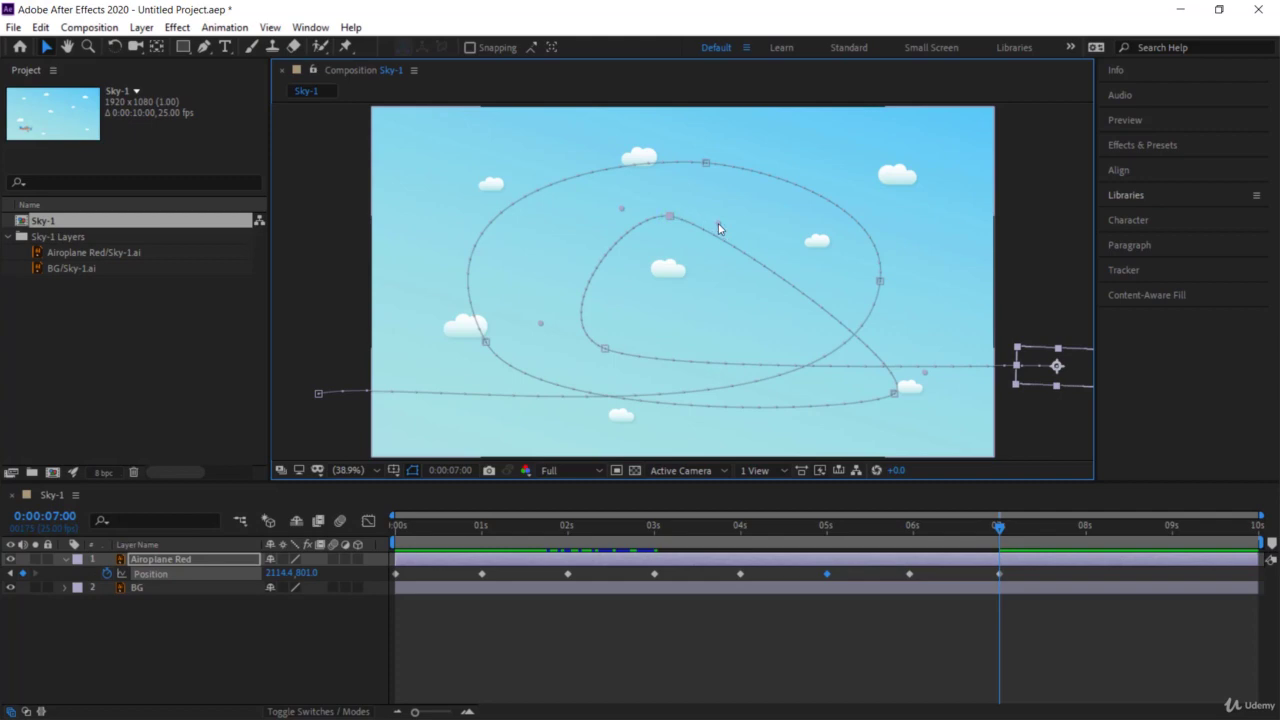
Pull out Bezier handles to round the inner loop's top and lower-left points.
{"action": "left_click_drag", "start_coordinate": [718, 225], "coordinate": [755, 219]}
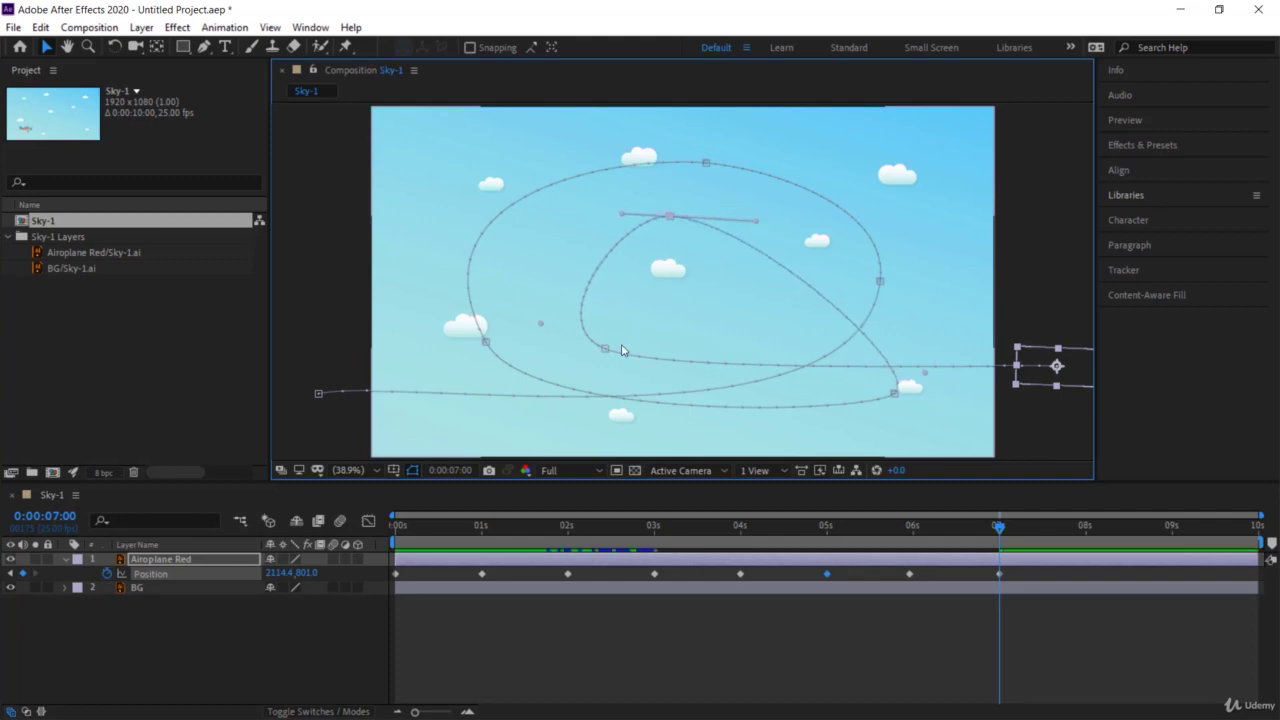
{"action": "left_click_drag", "start_coordinate": [670, 374], "coordinate": [702, 379]}
{"action": "left_click_drag", "start_coordinate": [603, 347], "coordinate": [569, 344]}
{"action": "left_click_drag", "start_coordinate": [620, 214], "coordinate": [525, 202]}
Return the time indicator to the start and deselect the layer to hide the path.
{"action": "left_click_drag", "start_coordinate": [999, 525], "coordinate": [300, 623]}
{"action": "left_click", "coordinate": [665, 708]}
{"action": "left_click", "coordinate": [595, 637]}
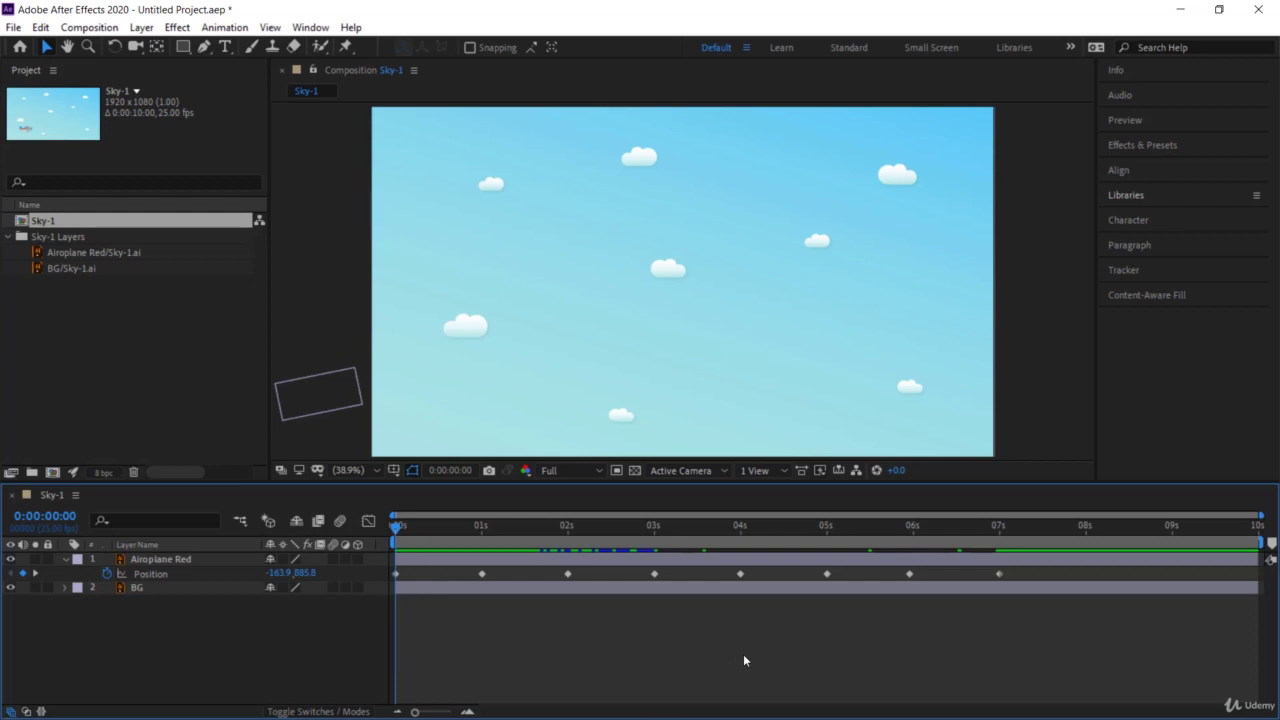
{"action": "key", "text": "space"}
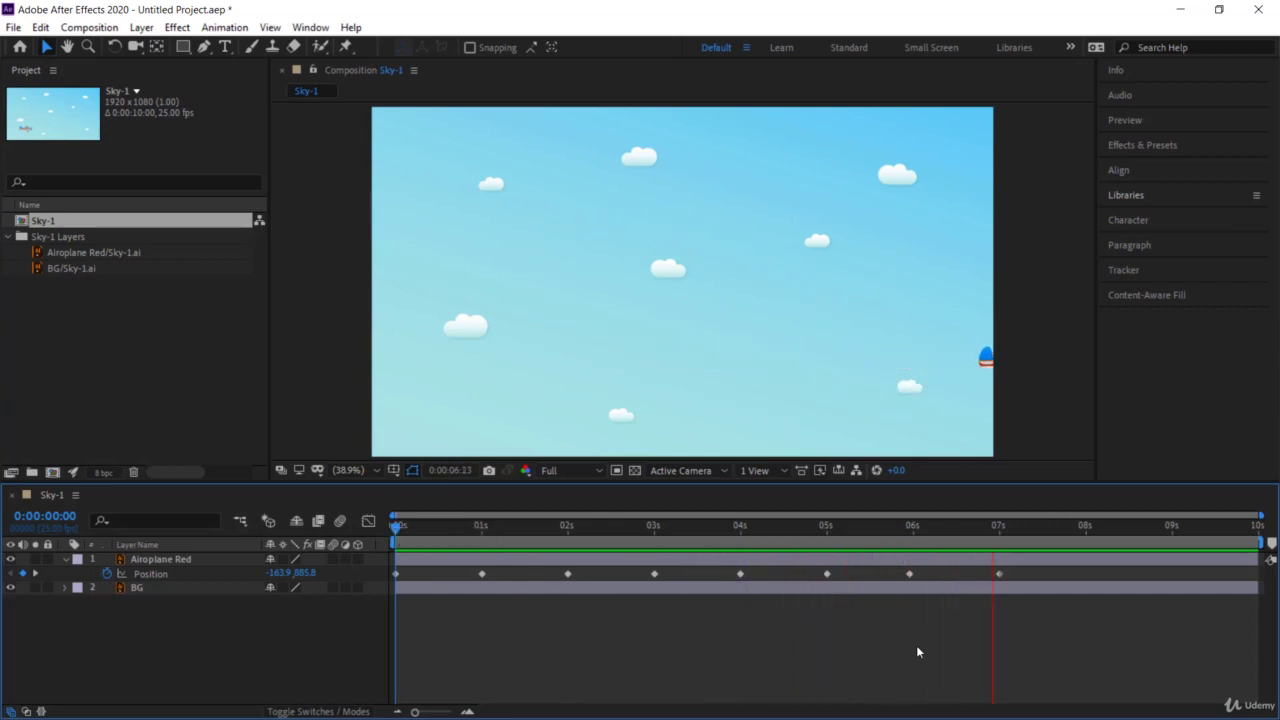
{"action": "left_click_drag", "start_coordinate": [745, 524], "coordinate": [612, 607]}
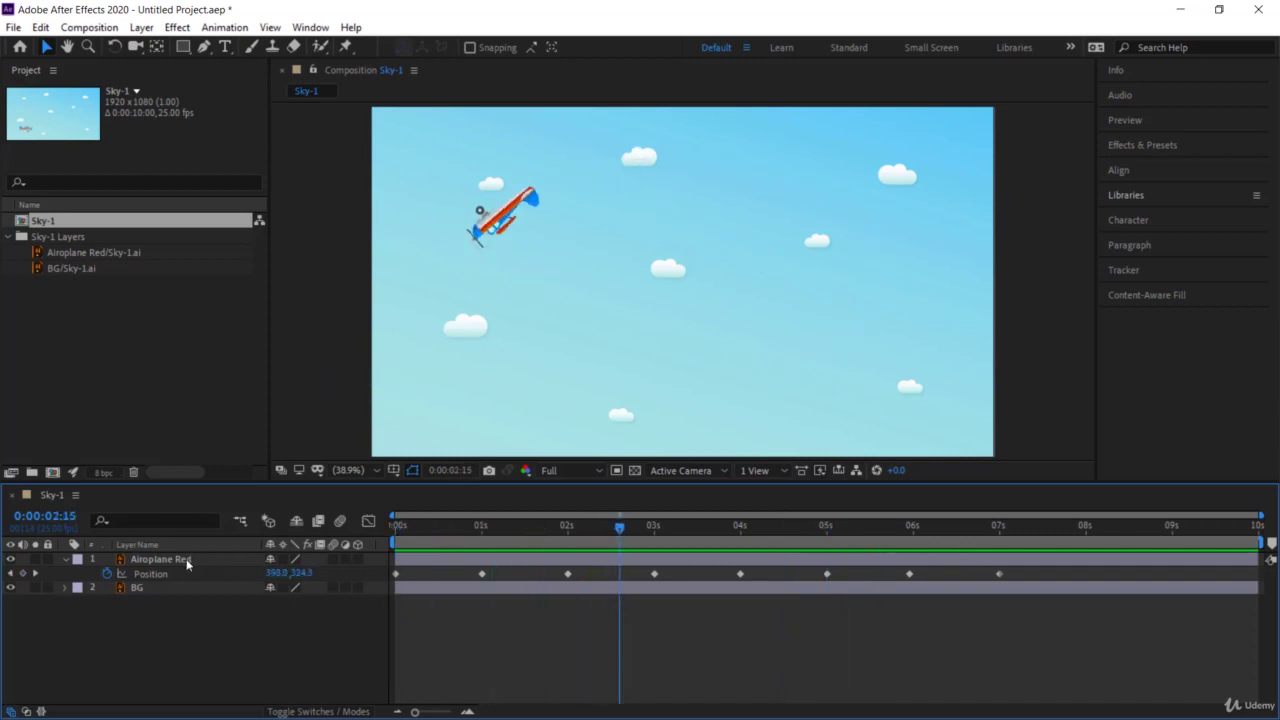
Drag the airplane's 3-second Position keyframe earlier to about 02:15 (roughly 2.5 s).
{"action": "left_click", "coordinate": [186, 562]}
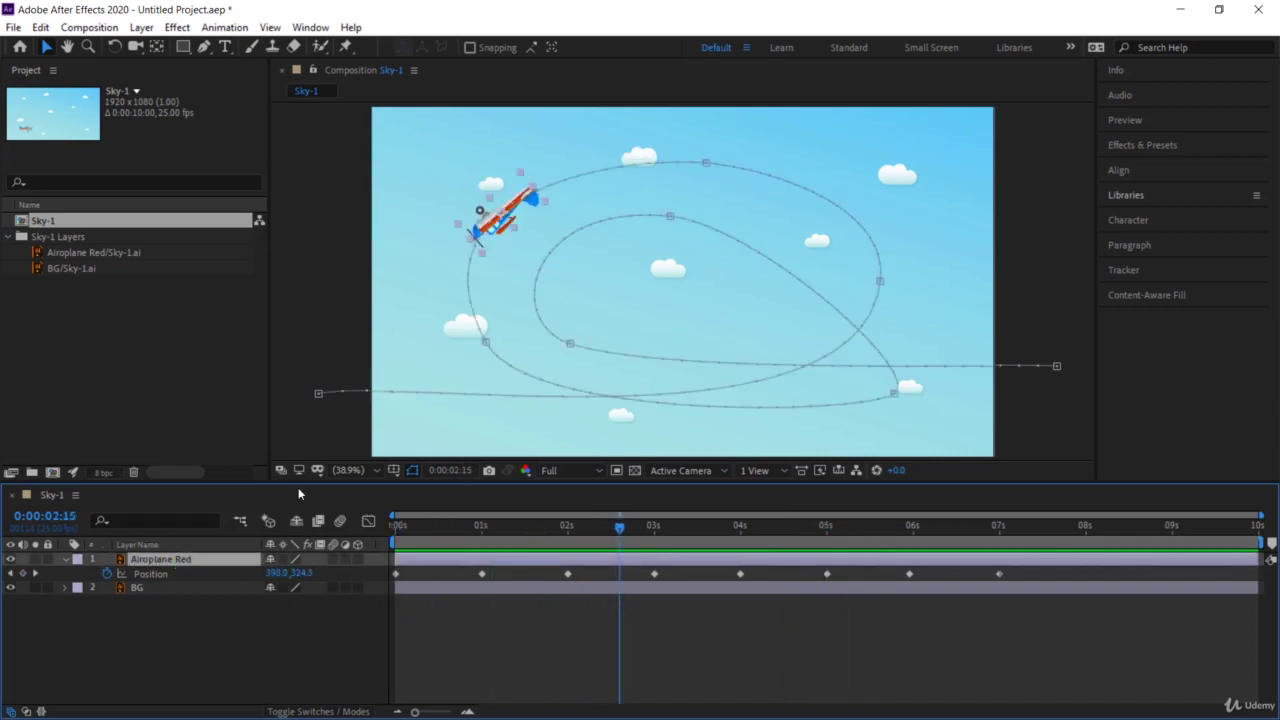
{"action": "left_click", "coordinate": [708, 164]}
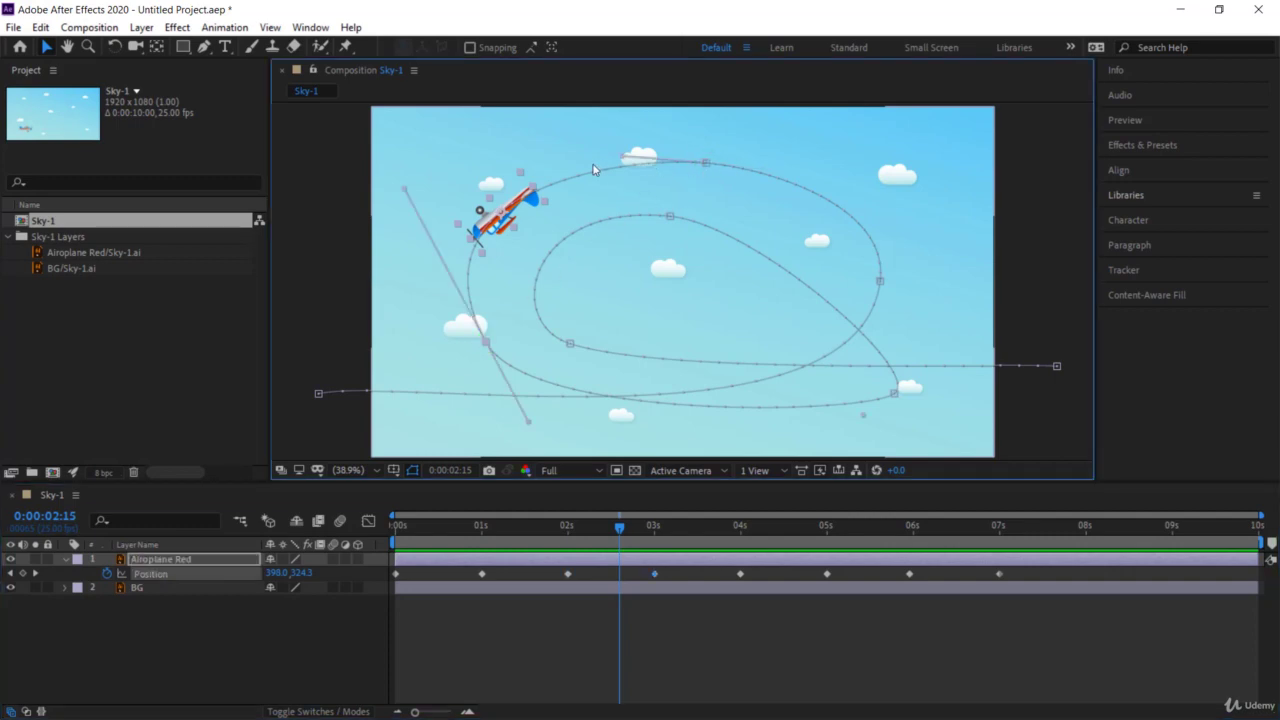
{"action": "left_click", "coordinate": [569, 576]}
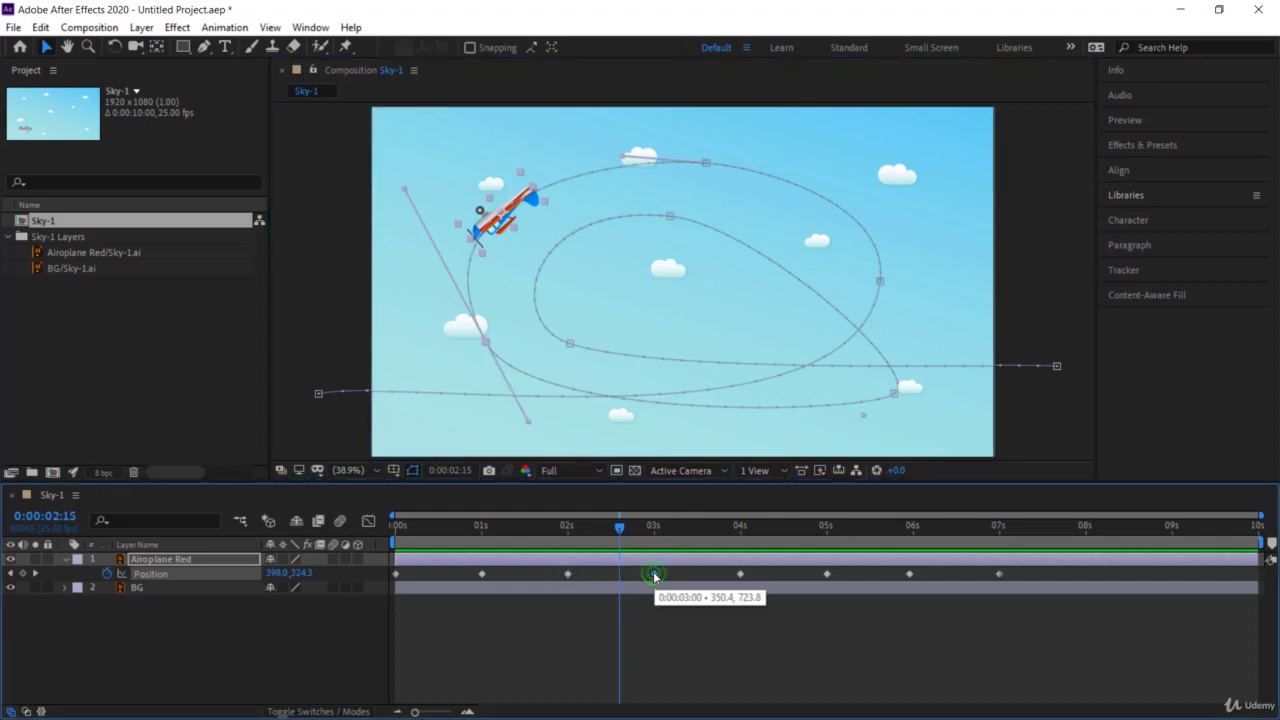
{"action": "left_click_drag", "start_coordinate": [654, 575], "coordinate": [617, 577]}
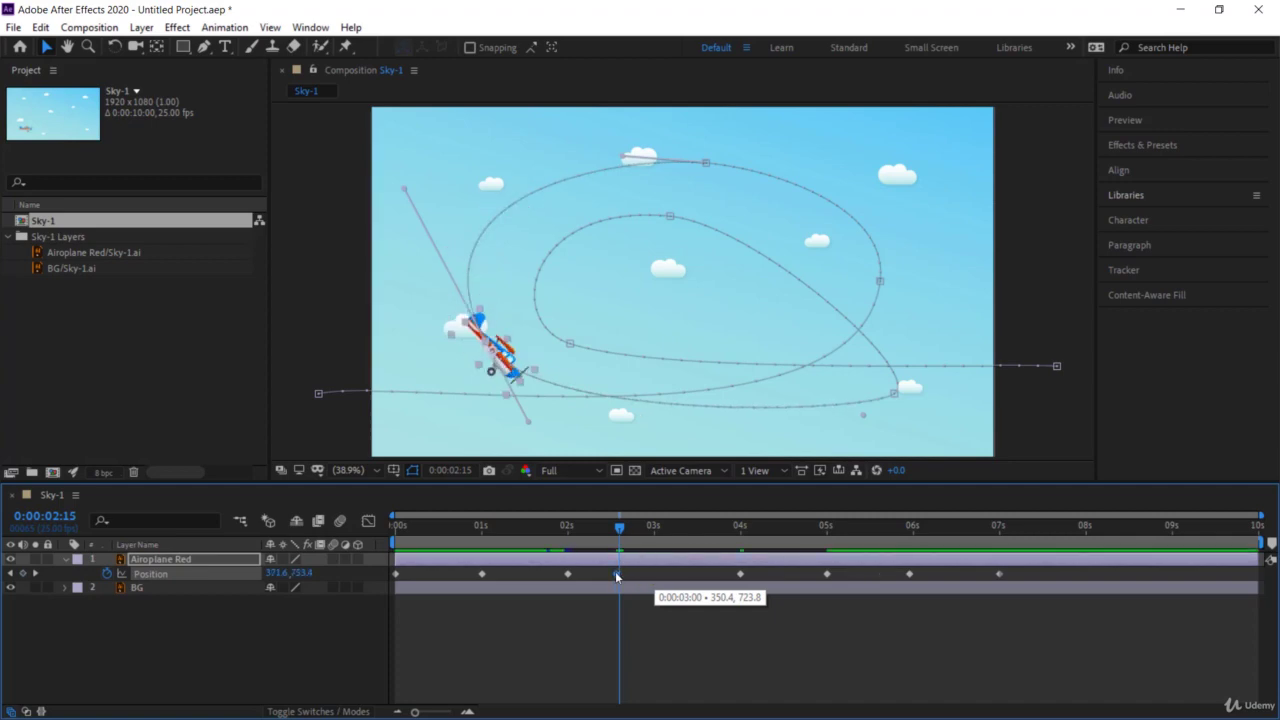
{"action": "left_click_drag", "start_coordinate": [617, 577], "coordinate": [613, 577]}
{"action": "left_click", "coordinate": [645, 530]}
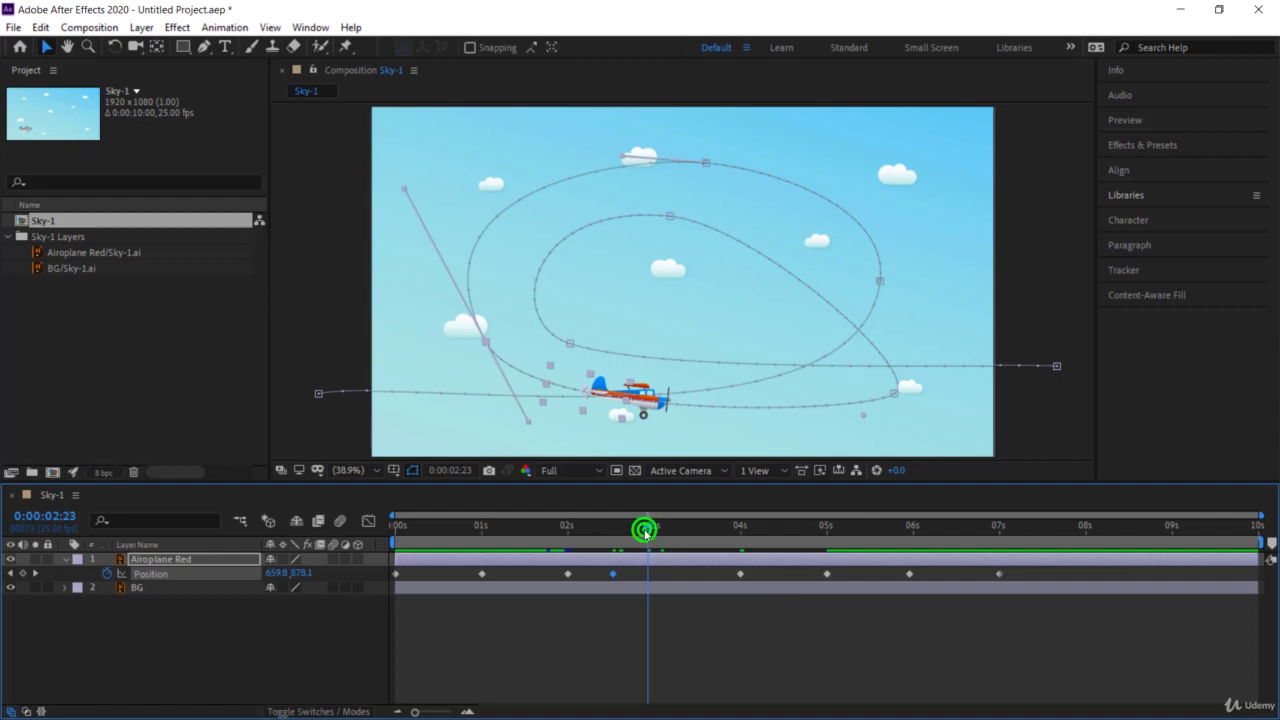
{"action": "left_click", "coordinate": [541, 530]}
{"action": "left_click", "coordinate": [581, 631]}
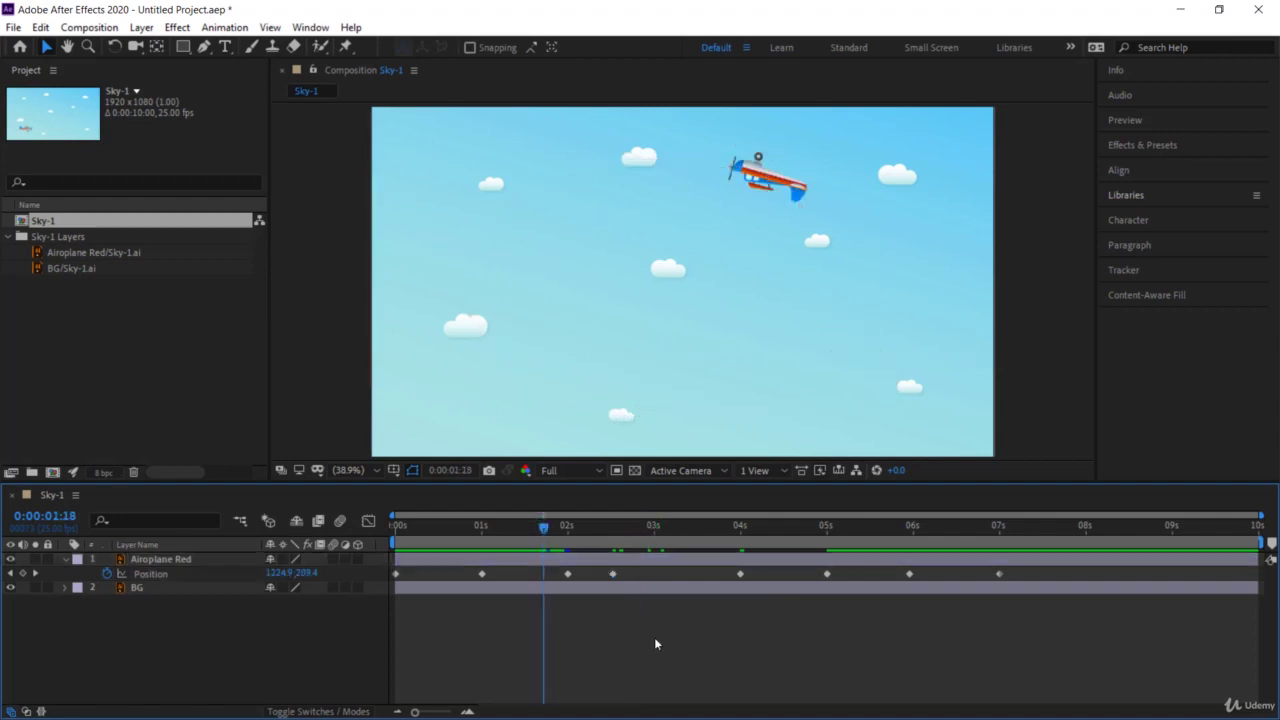
{"action": "key", "text": "space"}
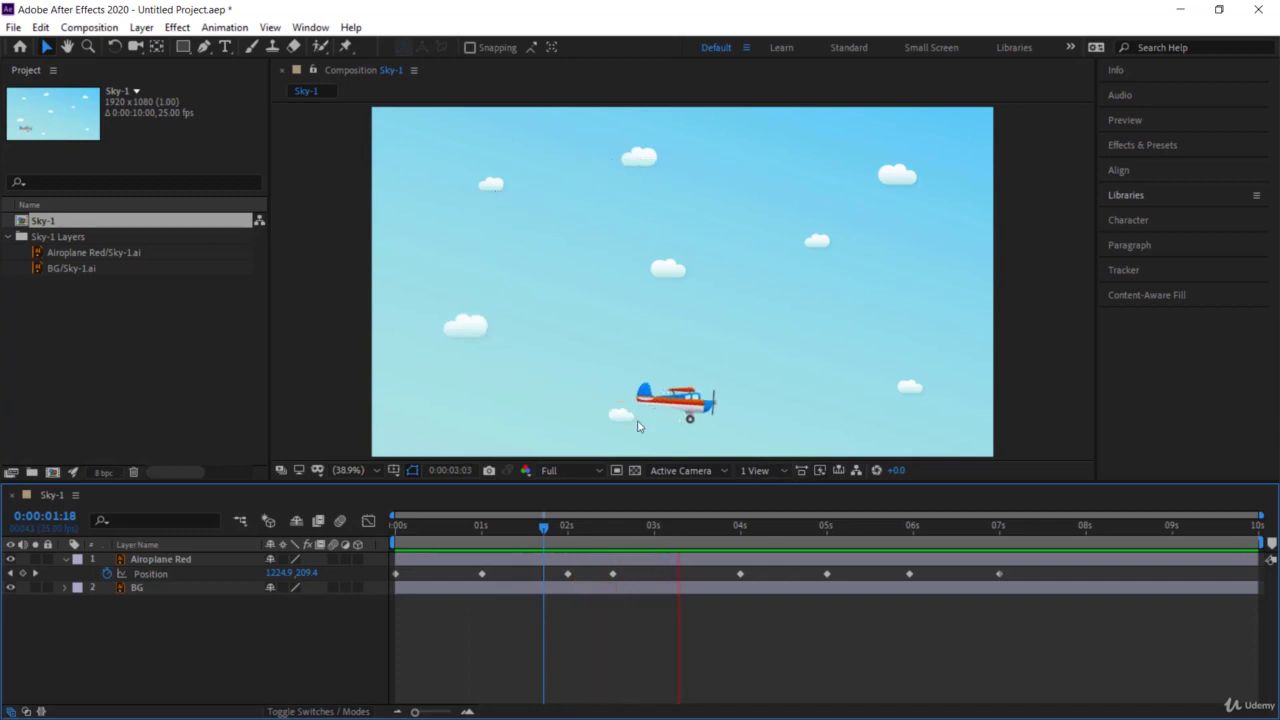
{"action": "left_click_drag", "start_coordinate": [543, 527], "coordinate": [743, 543]}
Shift the 6-second Position keyframe to 0:00:05:15 and preview from about 4.8 seconds.
{"action": "left_click", "coordinate": [141, 563]}
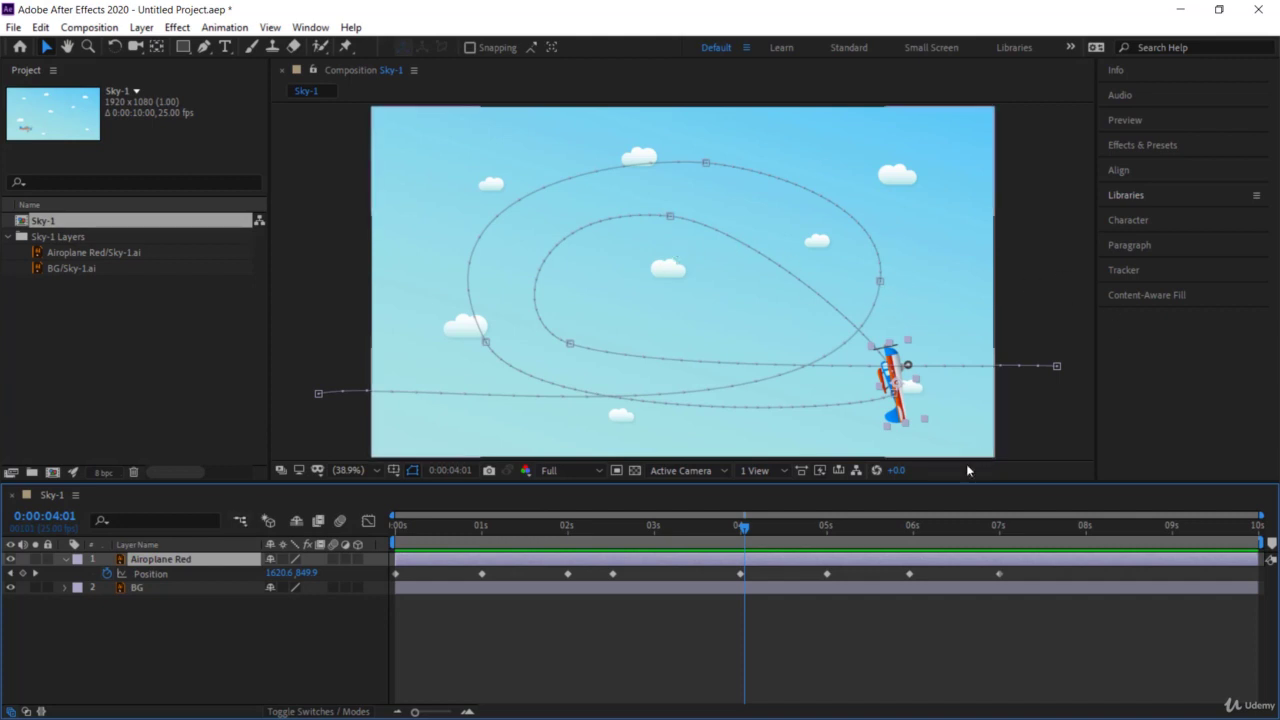
{"action": "left_click_drag", "start_coordinate": [750, 533], "coordinate": [834, 586]}
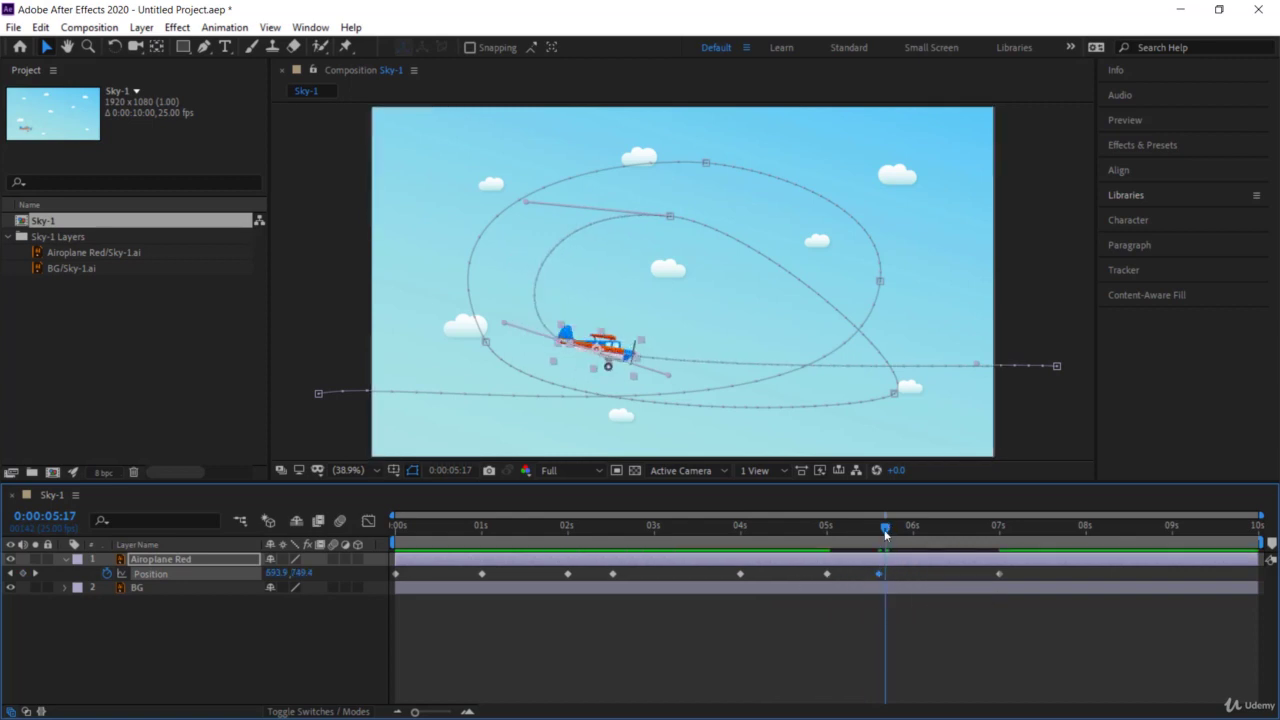
{"action": "left_click_drag", "start_coordinate": [885, 535], "coordinate": [806, 528]}
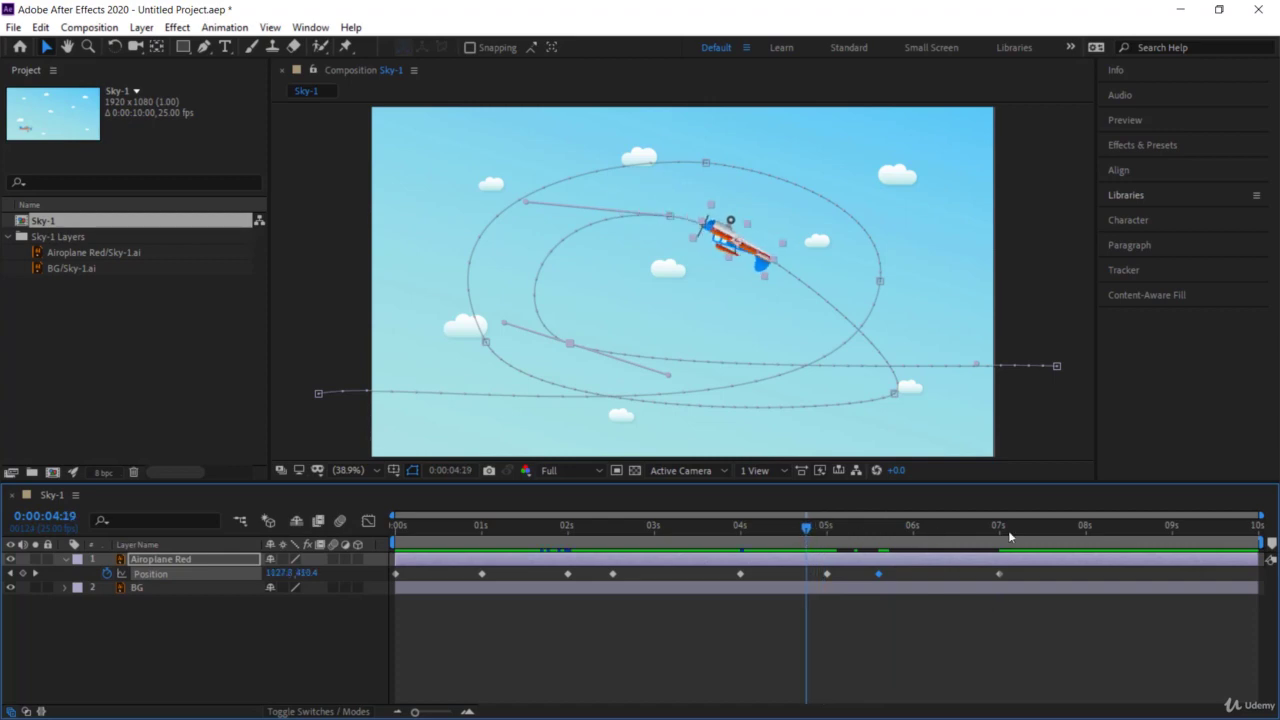
{"action": "key", "text": "space"}
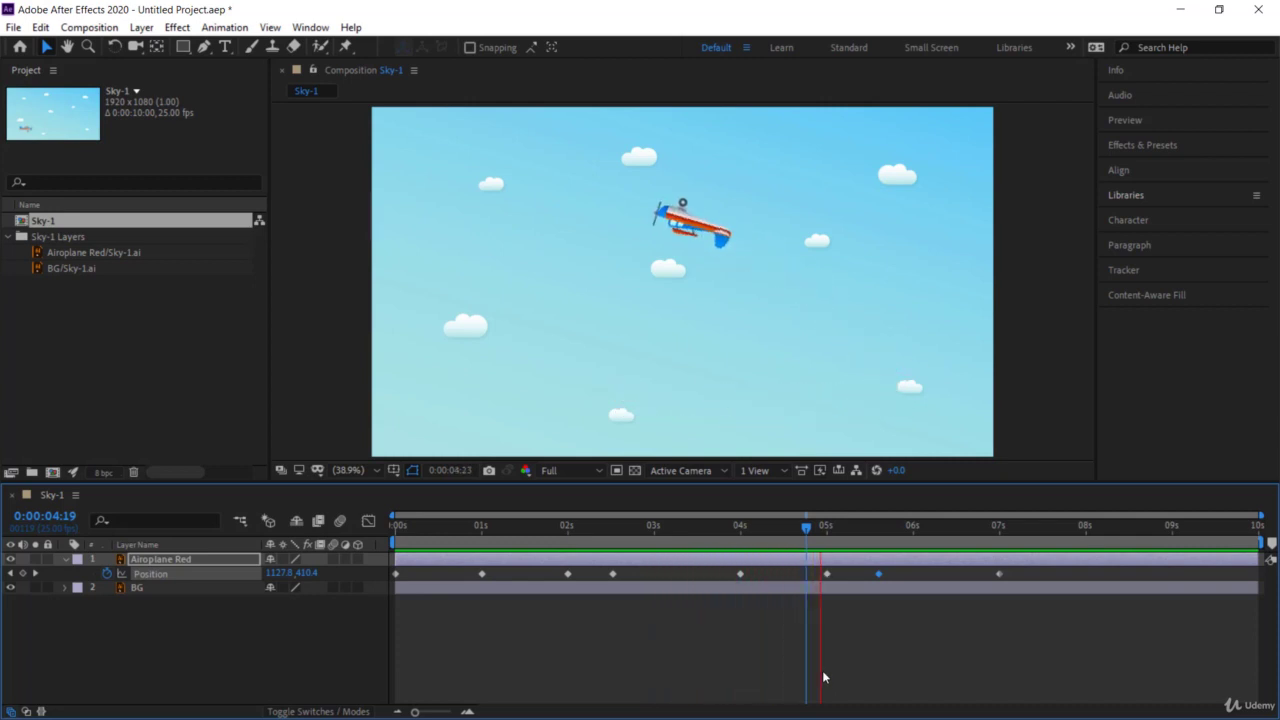
{"action": "left_click", "coordinate": [810, 528]}
{"action": "left_click_drag", "start_coordinate": [815, 532], "coordinate": [1028, 566]}
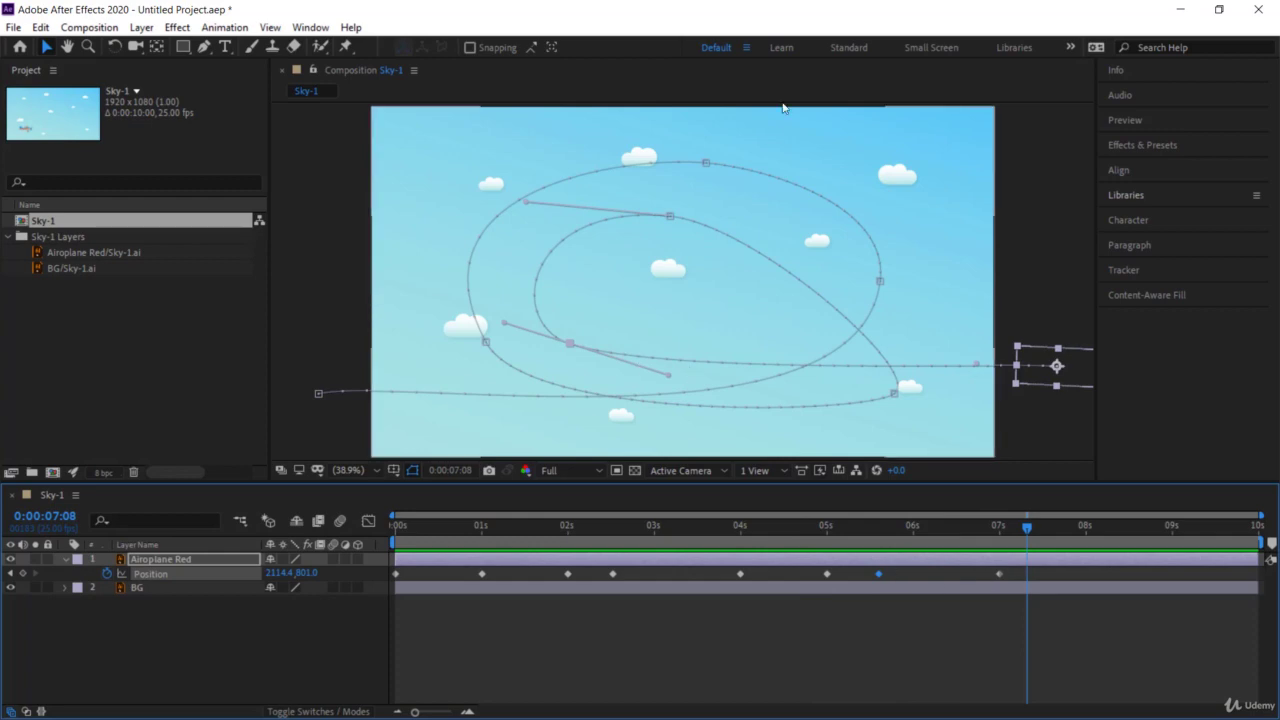
{"action": "left_click", "coordinate": [671, 221]}
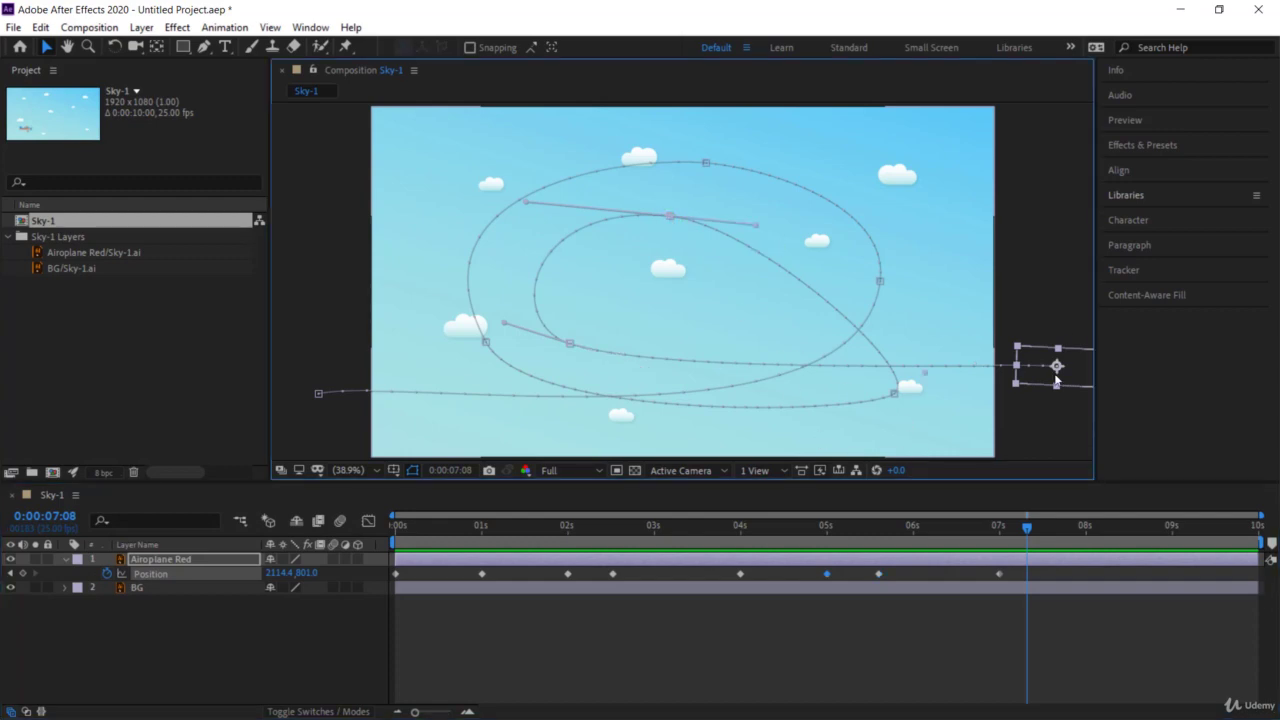
{"action": "left_click", "coordinate": [476, 619]}
{"action": "key", "text": "Home"}
{"action": "key", "text": "space"}
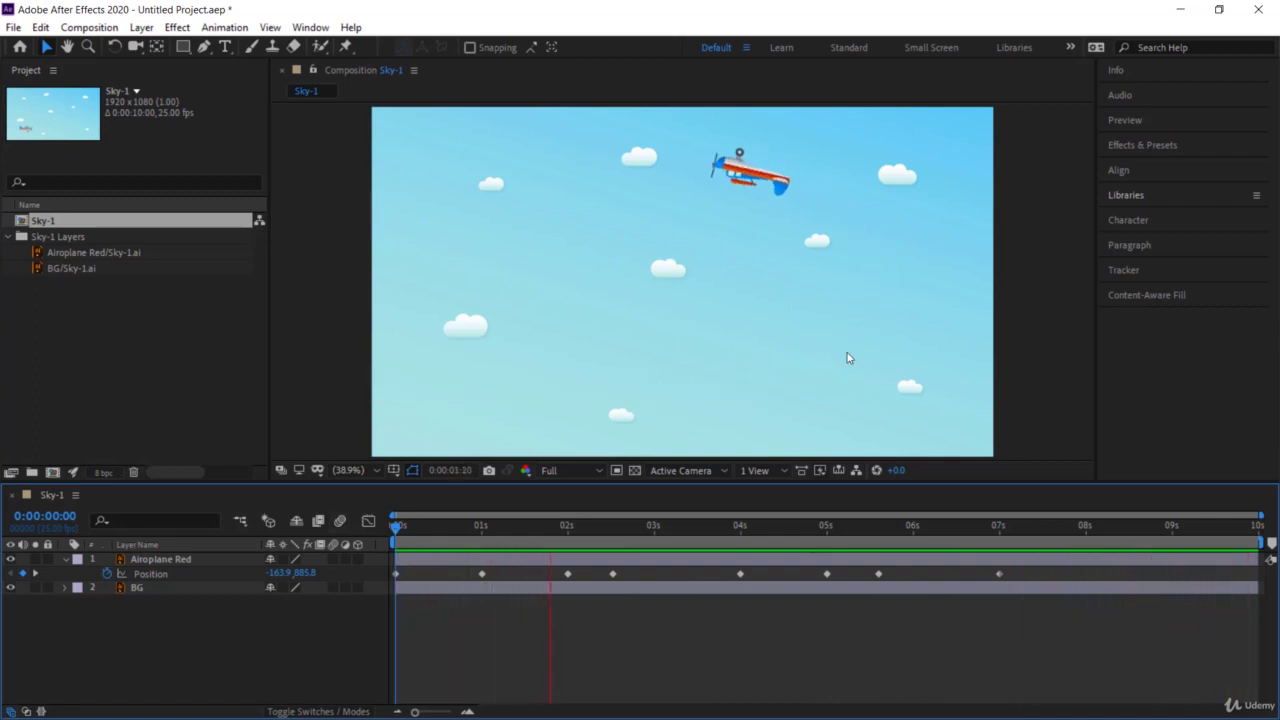
Nudge the 5-second Position keyframe to about 04:17, then deselect and return to the start.
{"action": "left_click_drag", "start_coordinate": [827, 574], "coordinate": [798, 573]}
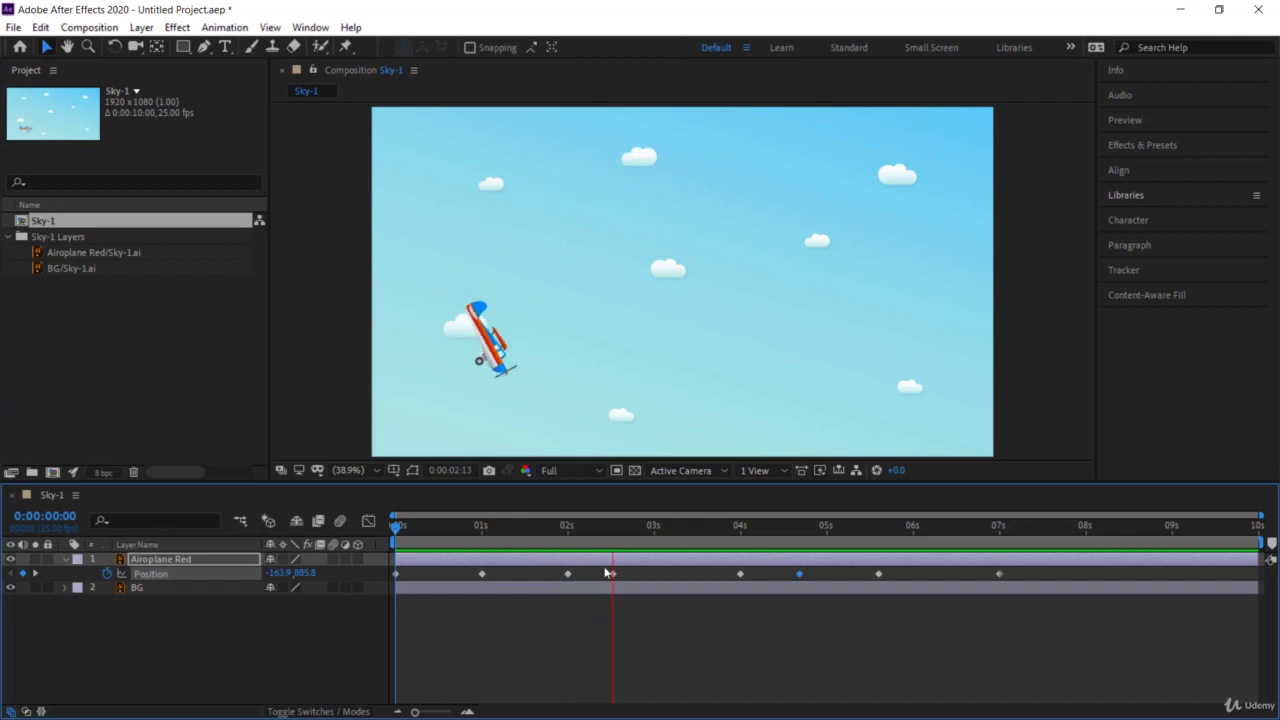
{"action": "left_click", "coordinate": [194, 561]}
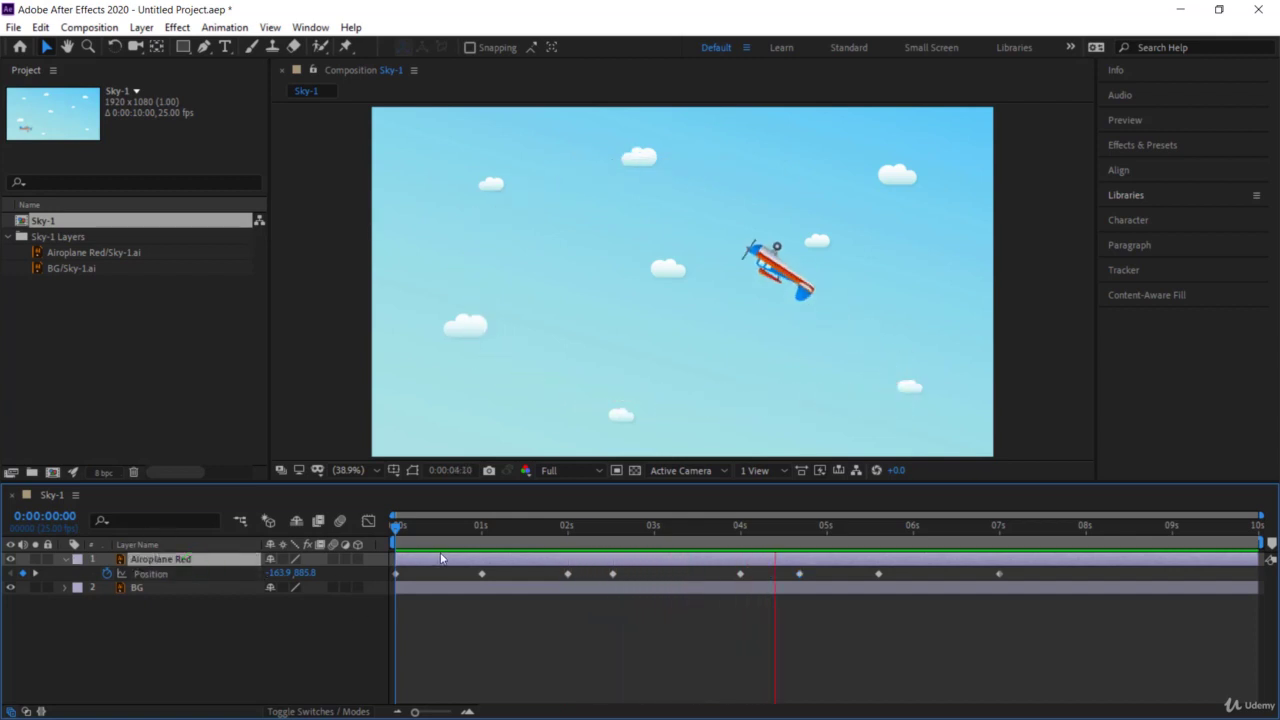
{"action": "left_click_drag", "start_coordinate": [458, 531], "coordinate": [489, 532]}
{"action": "left_click", "coordinate": [557, 640]}
{"action": "key", "text": "Home"}
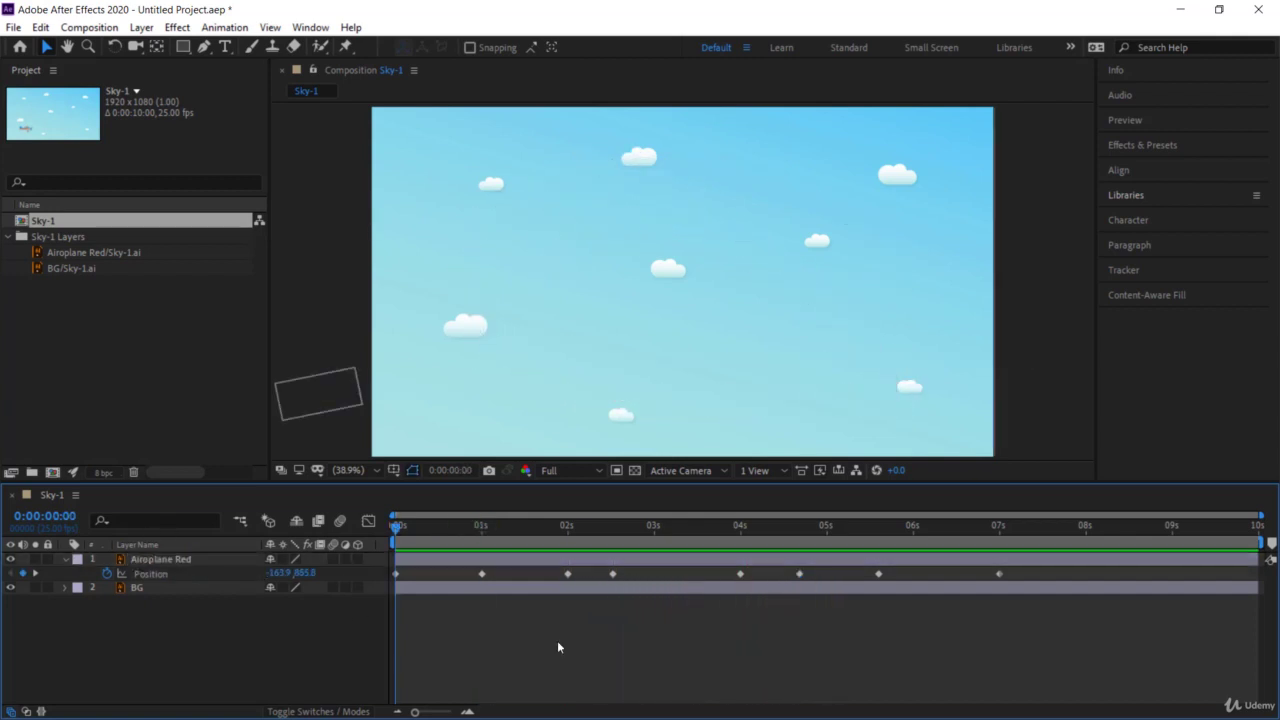